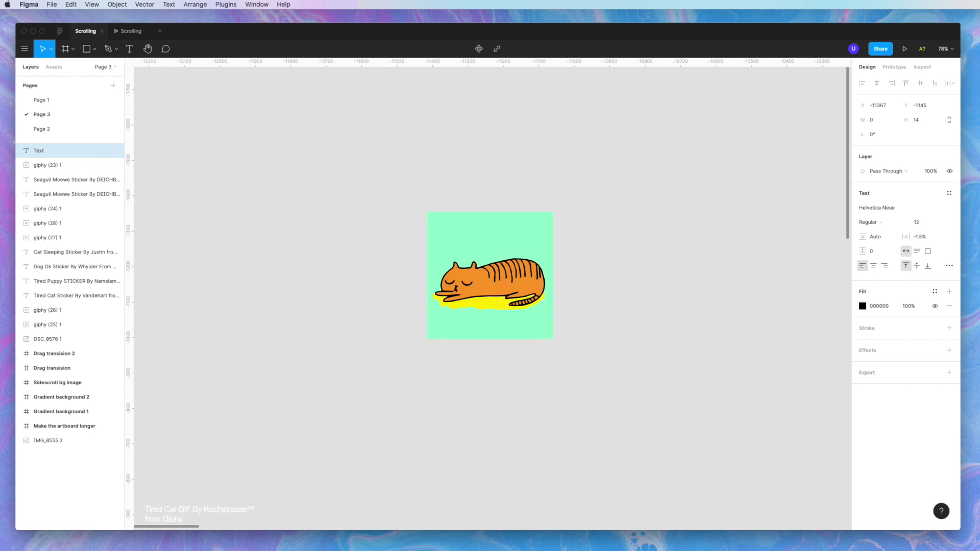
Step: Write the title "Scrolling in Figma" with "a sleep story" on a second line in the new text layer
scroll(430, 297, up, 10)
scroll(490, 296, right, 2)
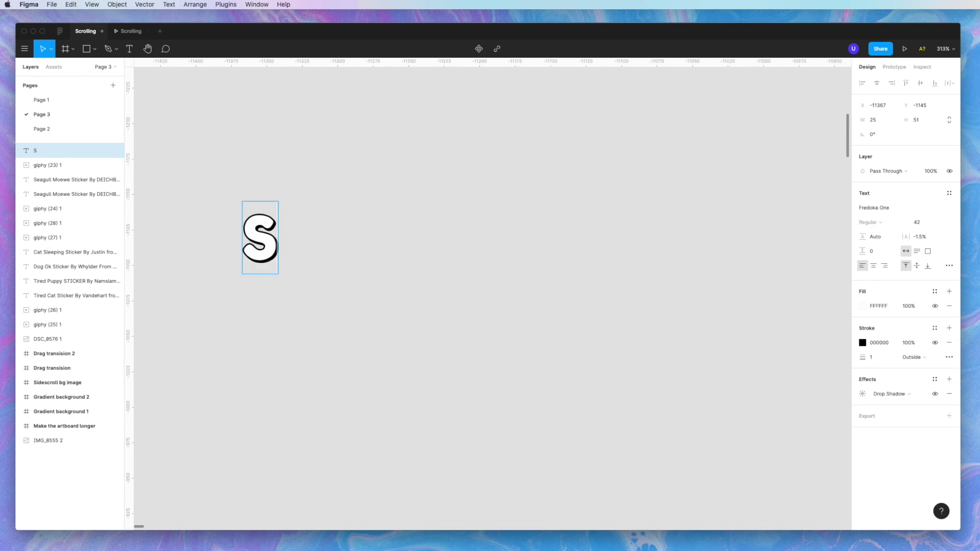
text(croll)
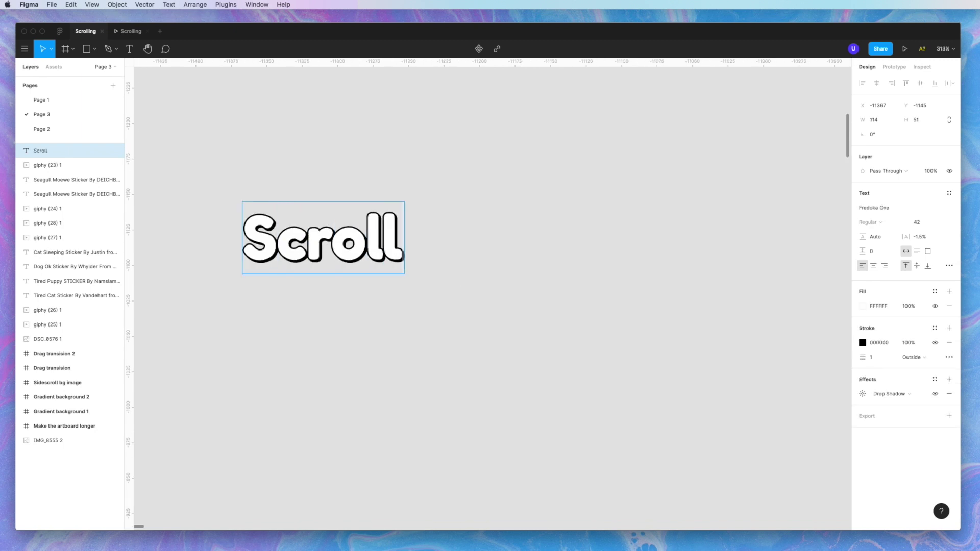
text(ing i)
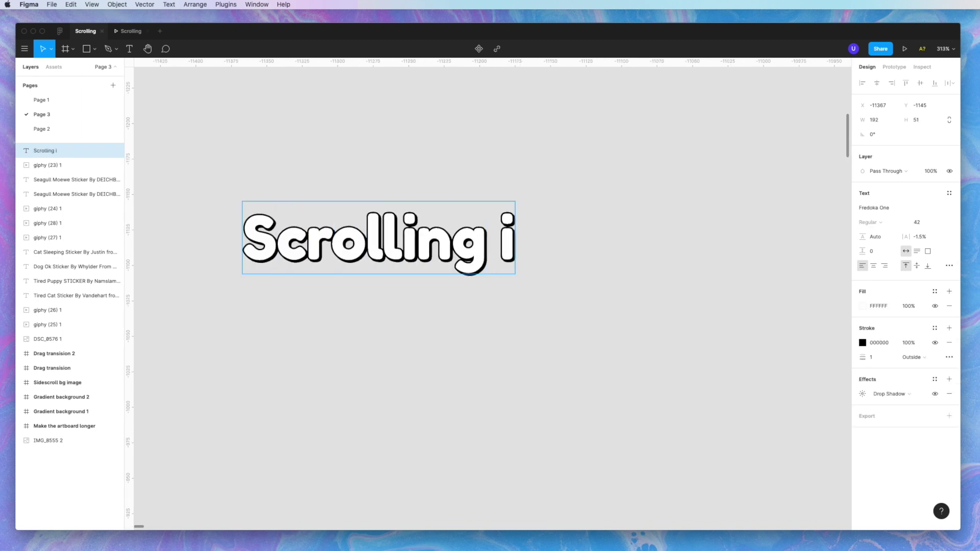
text(n Figma)
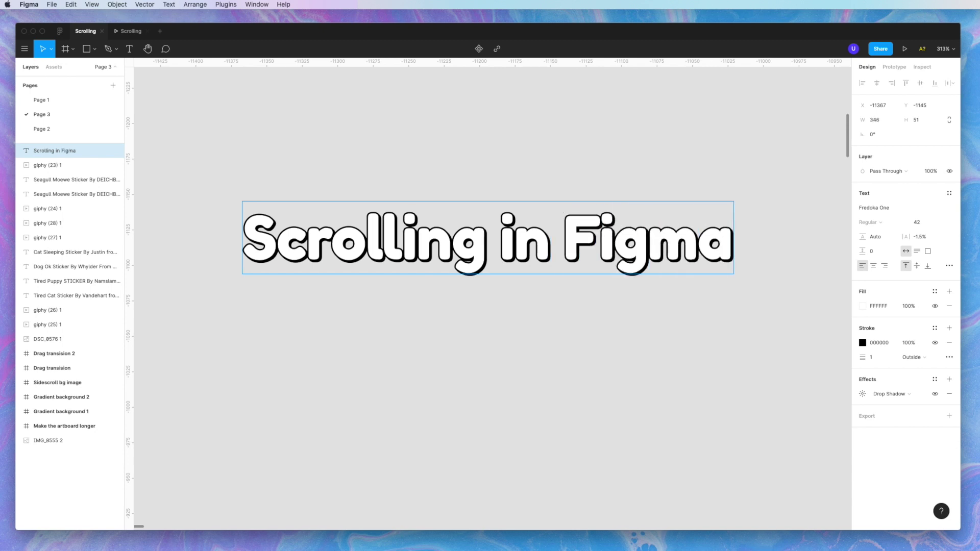
key(Return)
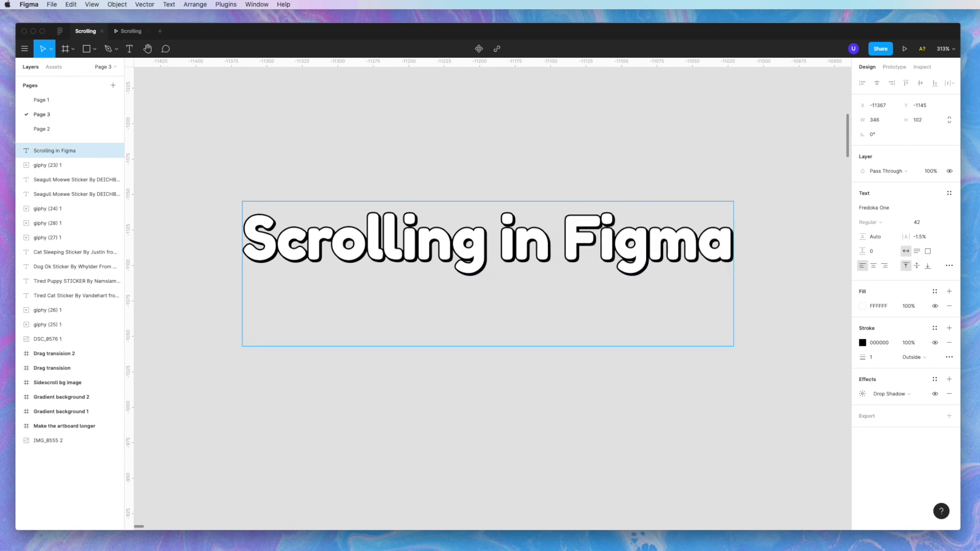
text(A)
key(BackSpace)
text(a)
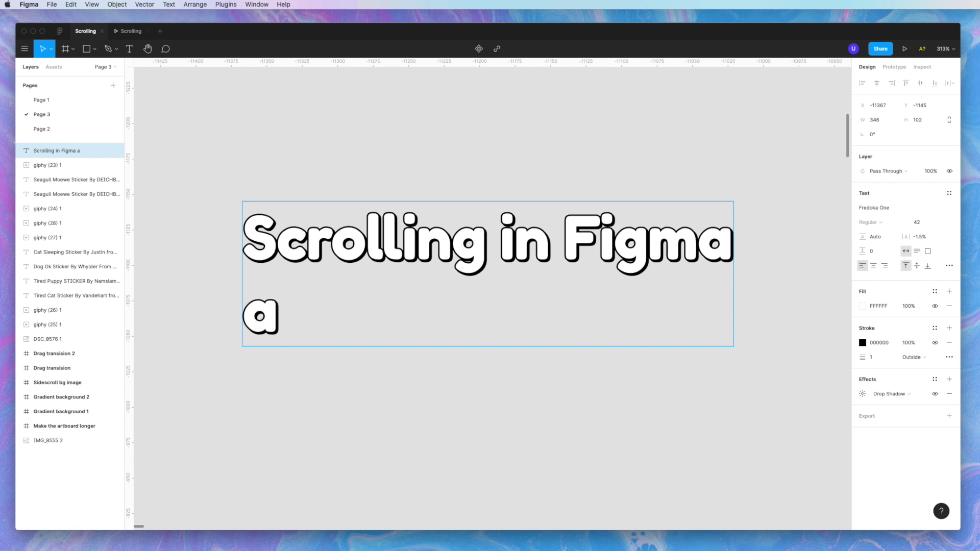
text( sleep)
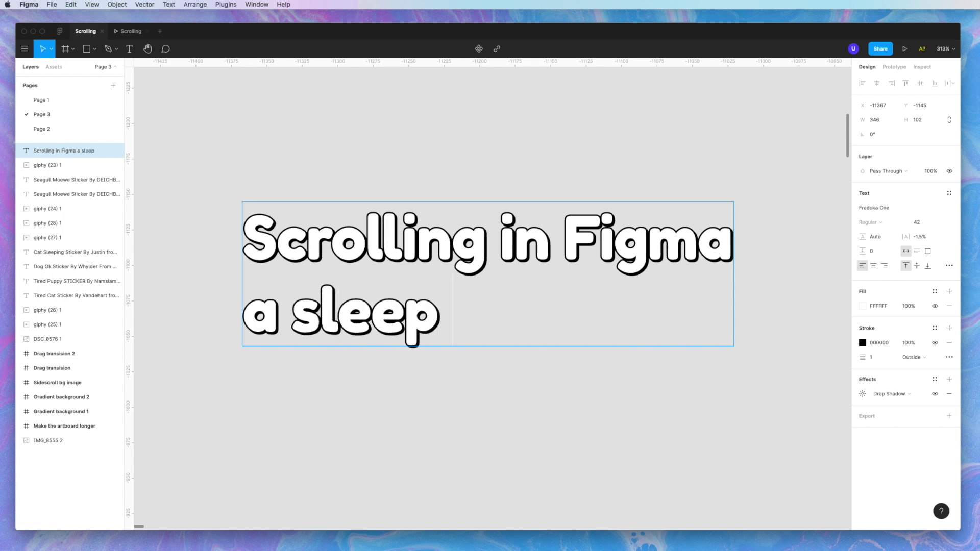
text( story)
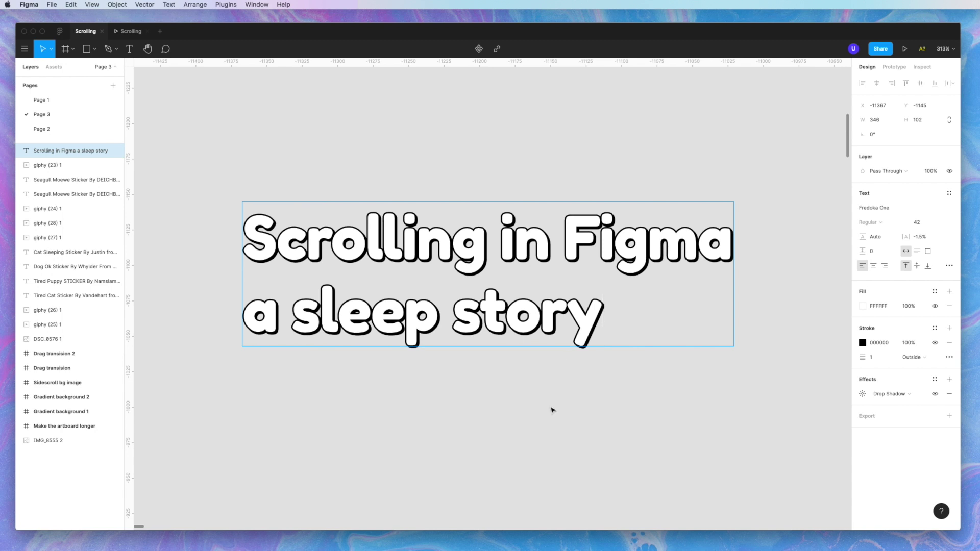
key(Escape)
key(Escape)
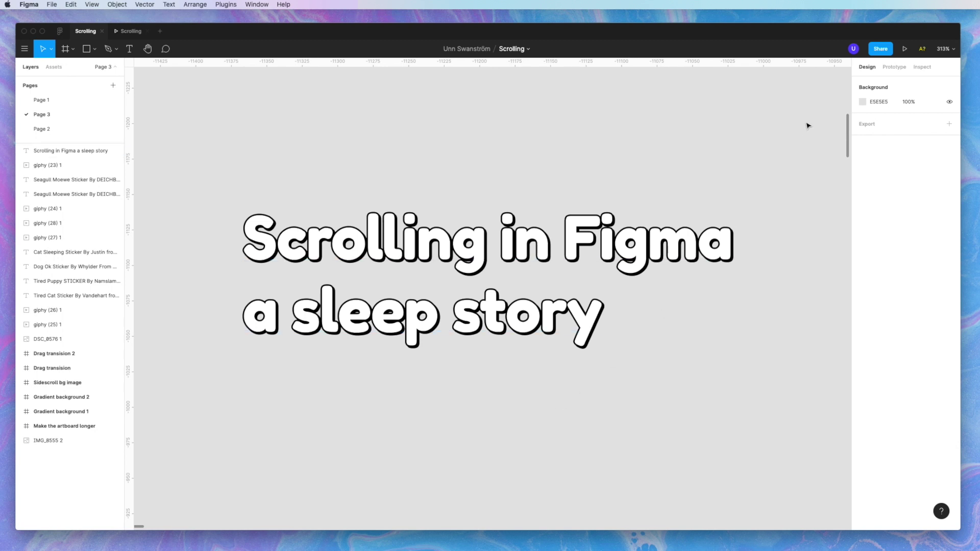
Step: Change the page's background colour to dark grey 5B5B5B
click(863, 103)
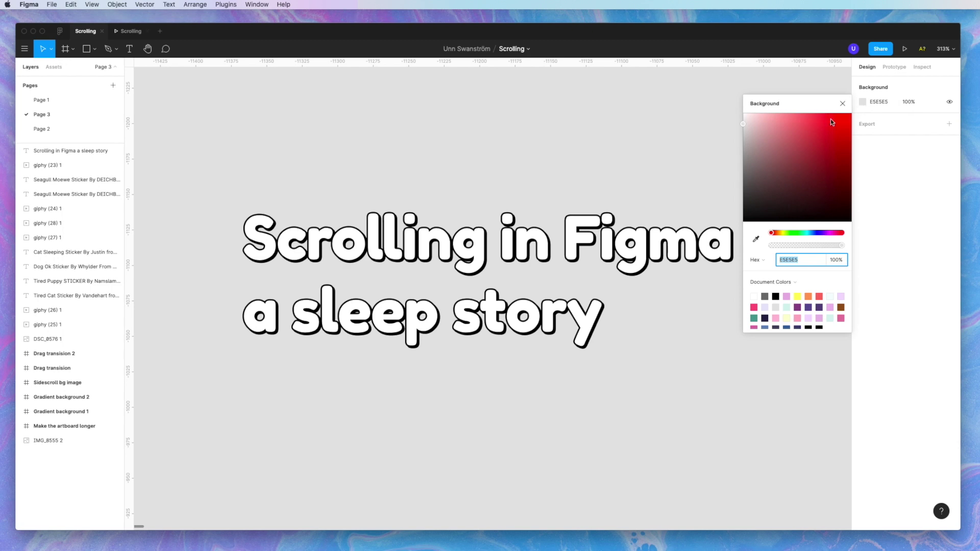
drag(745, 124, 715, 188)
click(816, 233)
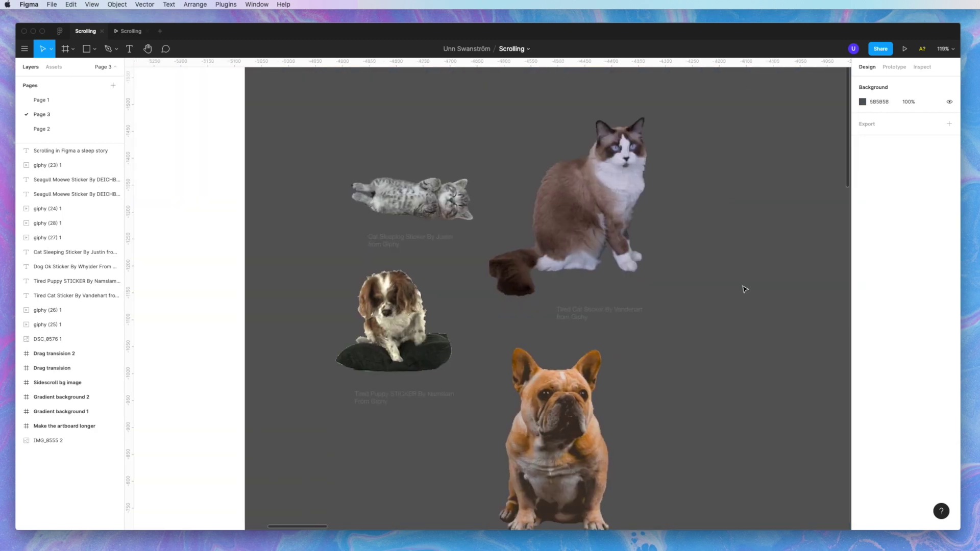
Step: Lengthen the "Make the artboard longer" frame downward to a height of about 2013 px
scroll(743, 291, down, 5)
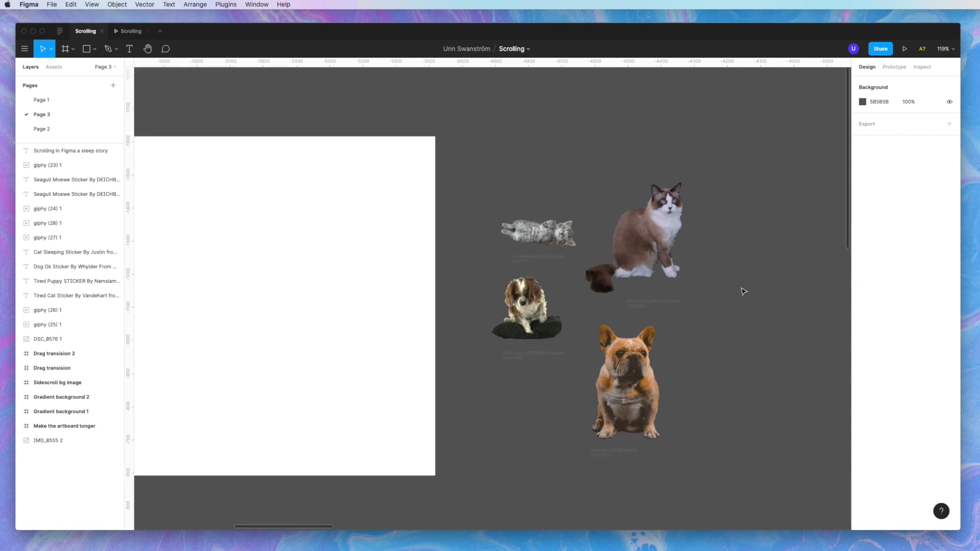
scroll(744, 291, down, 2)
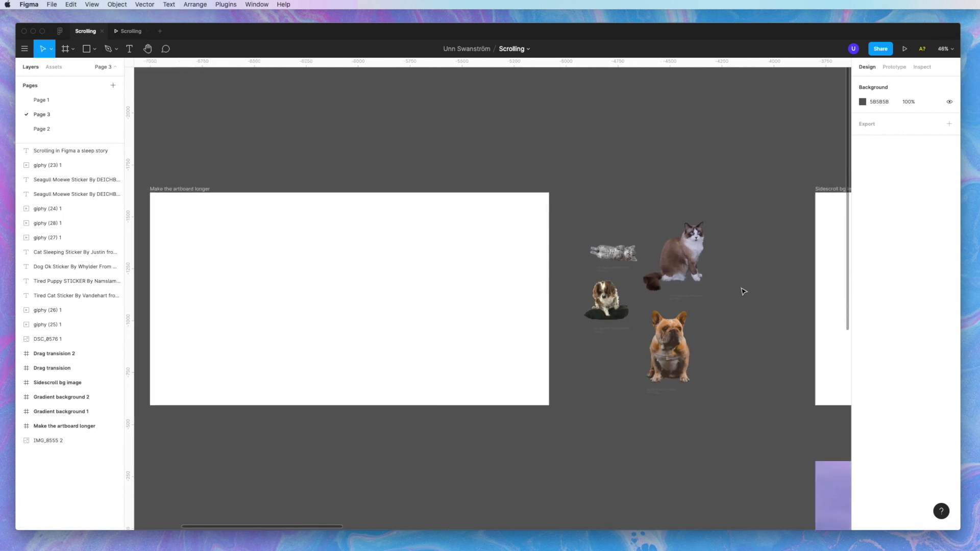
scroll(743, 292, left, 3)
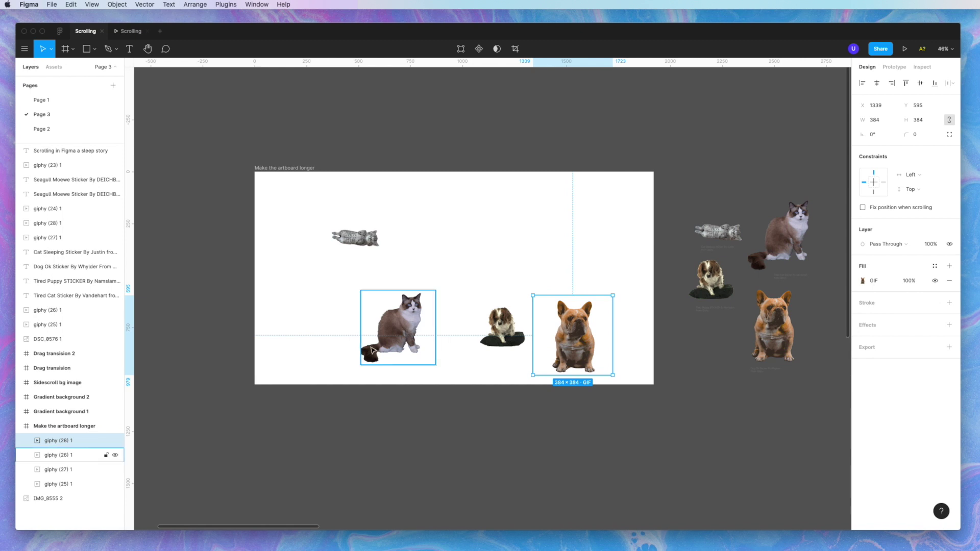
click(307, 169)
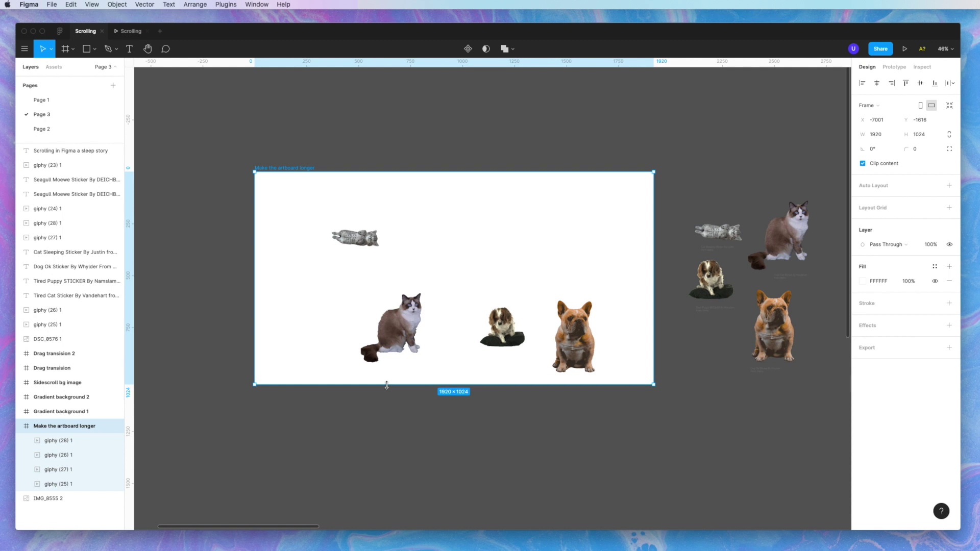
drag(386, 385, 388, 436)
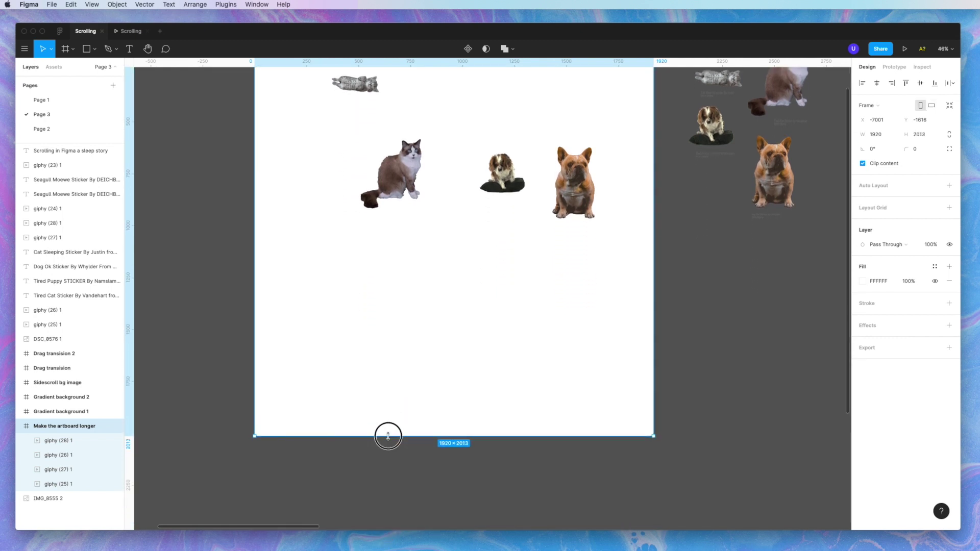
Step: Spread the puppy, the sitting cat and the bulldog down the lengthened frame, placing the bulldog in its lower-right corner at about X 1501, Y 1580
scroll(388, 436, up, 5)
drag(504, 296, 485, 403)
drag(403, 301, 392, 333)
drag(579, 335, 432, 526)
scroll(424, 492, down, 5)
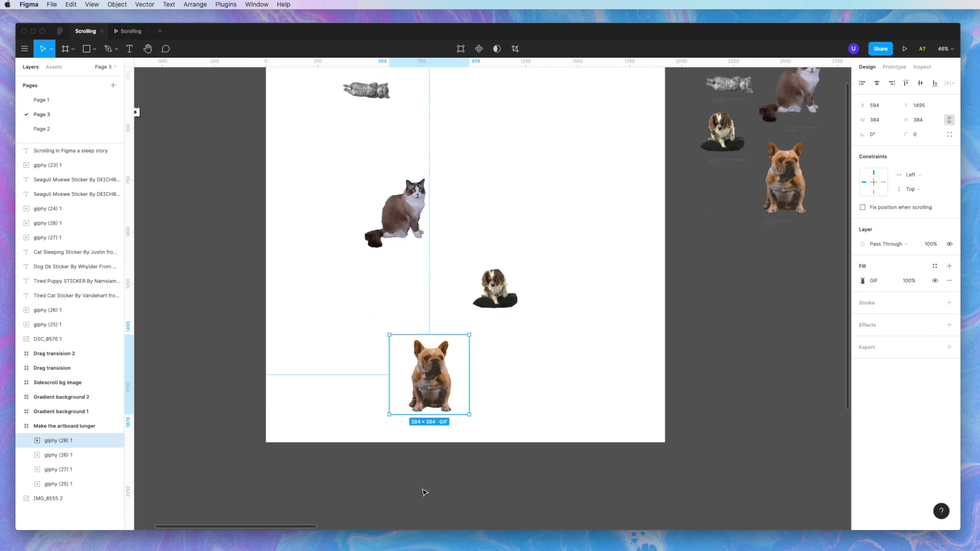
drag(429, 372, 640, 392)
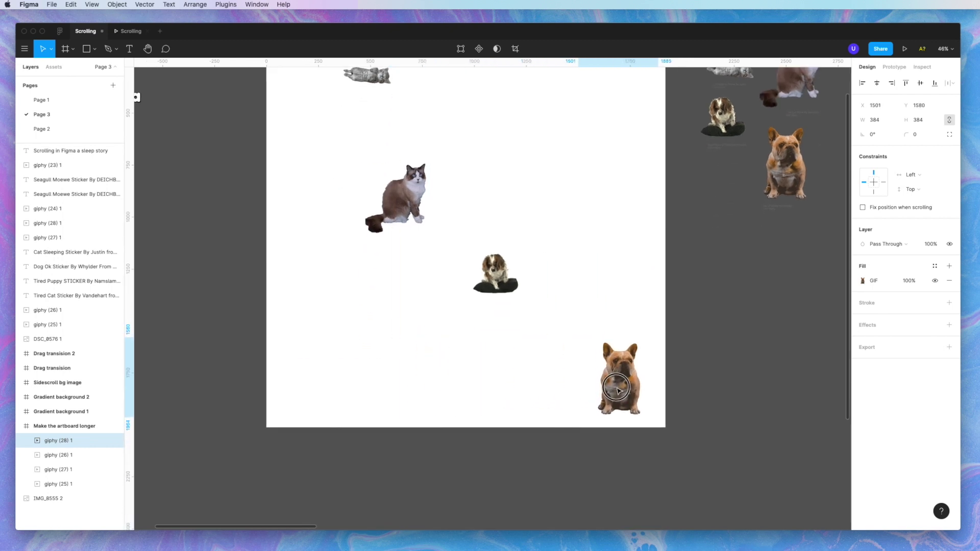
Step: Place the kitten at about X 148, Y 167, the sitting cat at X 528, Y 579 and the puppy at X 1015, Y 1133
scroll(408, 194, up, 2)
scroll(399, 166, up, 2)
click(328, 161)
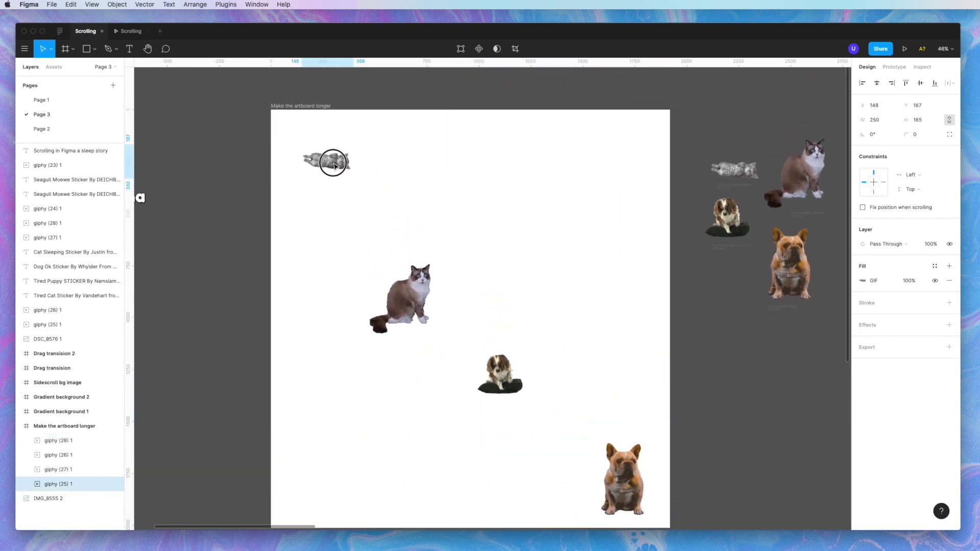
click(407, 306)
drag(407, 307, 417, 276)
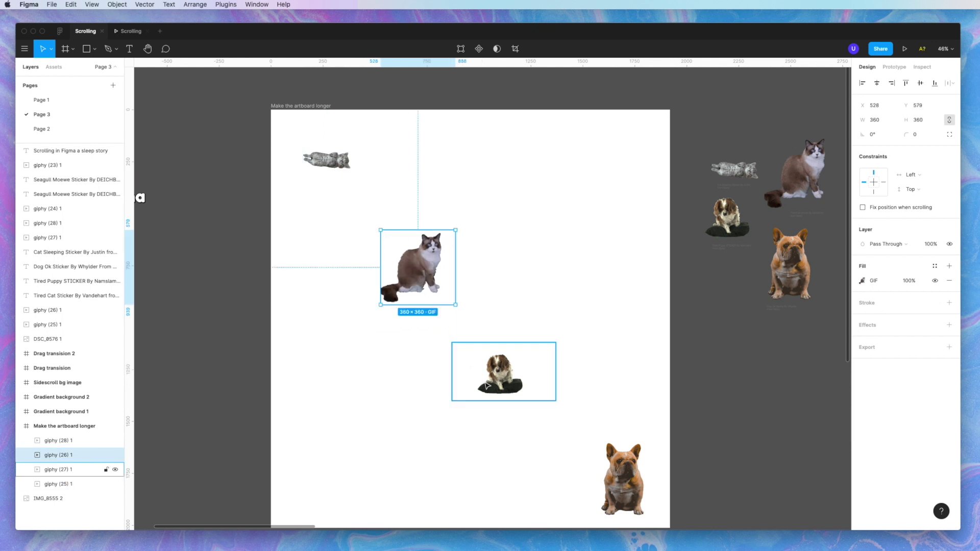
drag(489, 383, 518, 389)
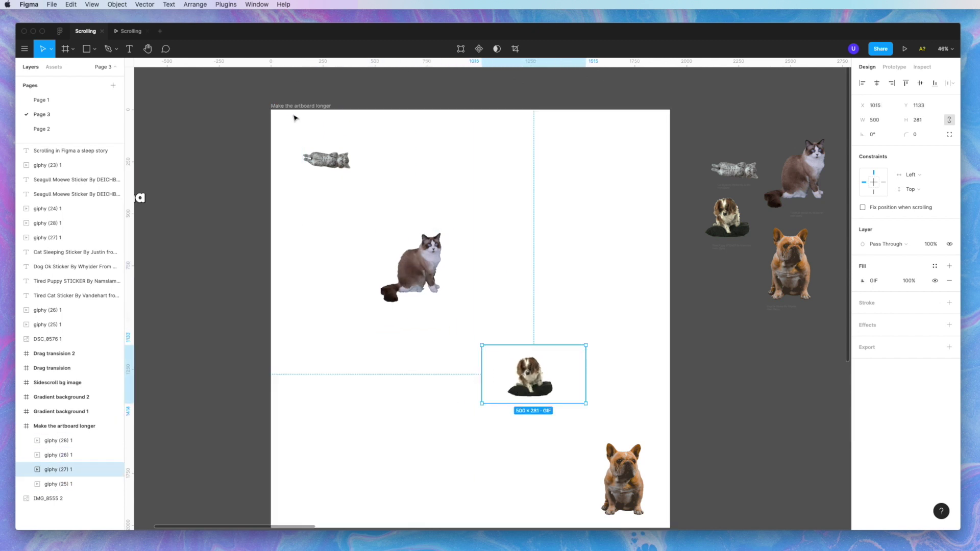
Step: Set the fill of the "Make the artboard longer" frame to the near-black colour 252622, picked with the eyedropper
key(Escape)
click(868, 285)
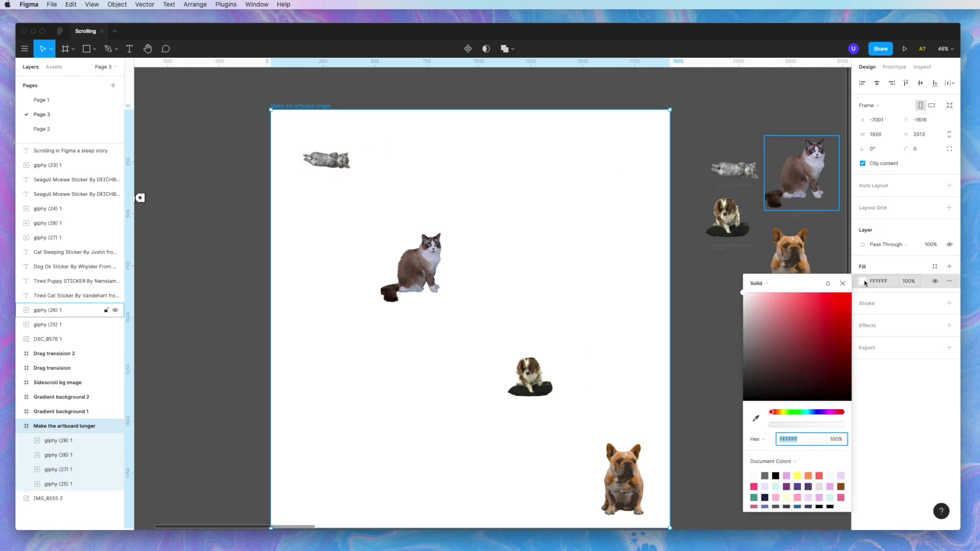
click(756, 419)
click(809, 102)
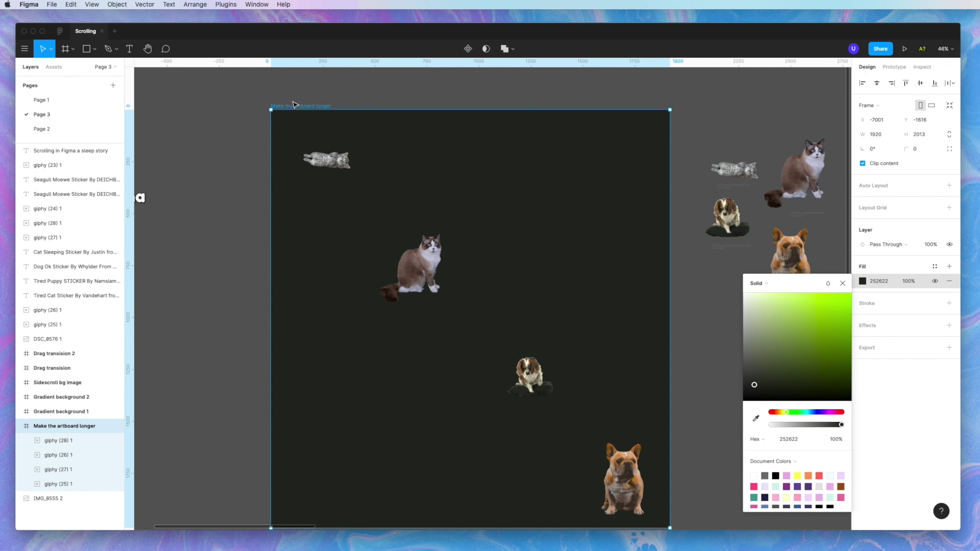
Step: Preview the "Make the artboard longer" frame as a prototype and check its vertical scrolling down to the bulldog
click(904, 49)
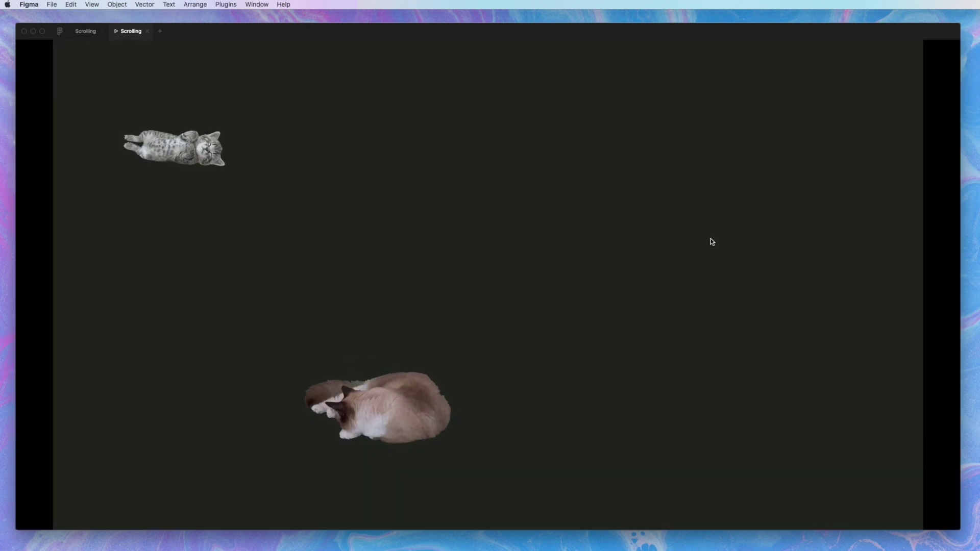
scroll(713, 241, down, 3)
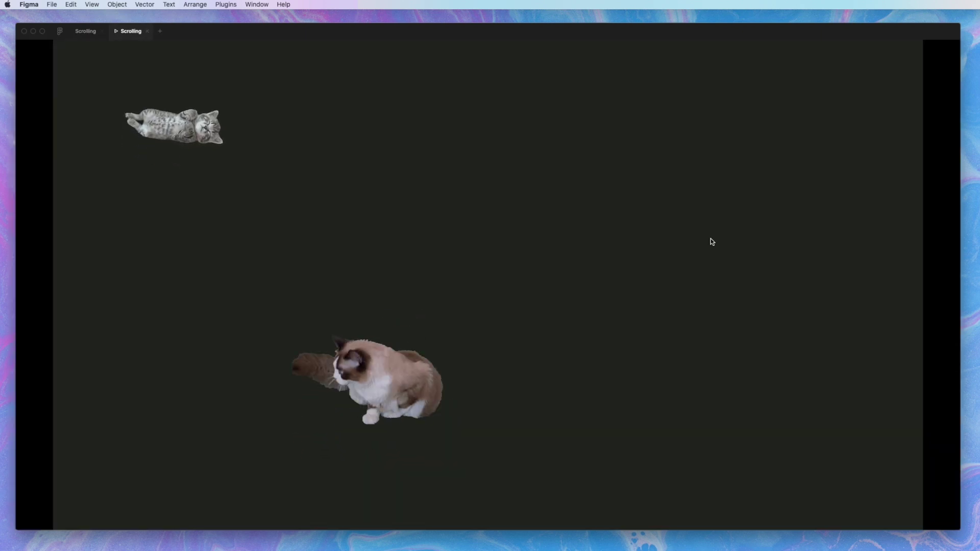
scroll(712, 241, down, 3)
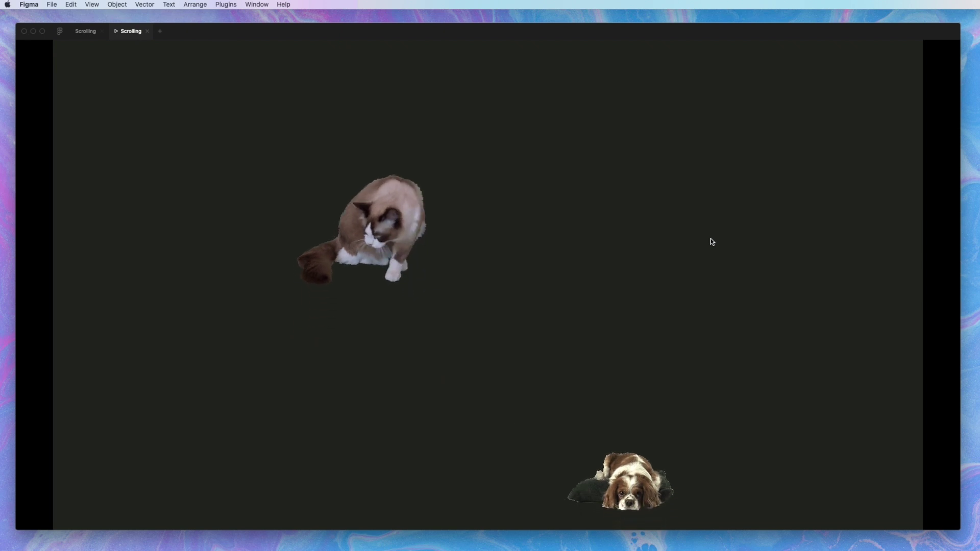
scroll(712, 241, down, 5)
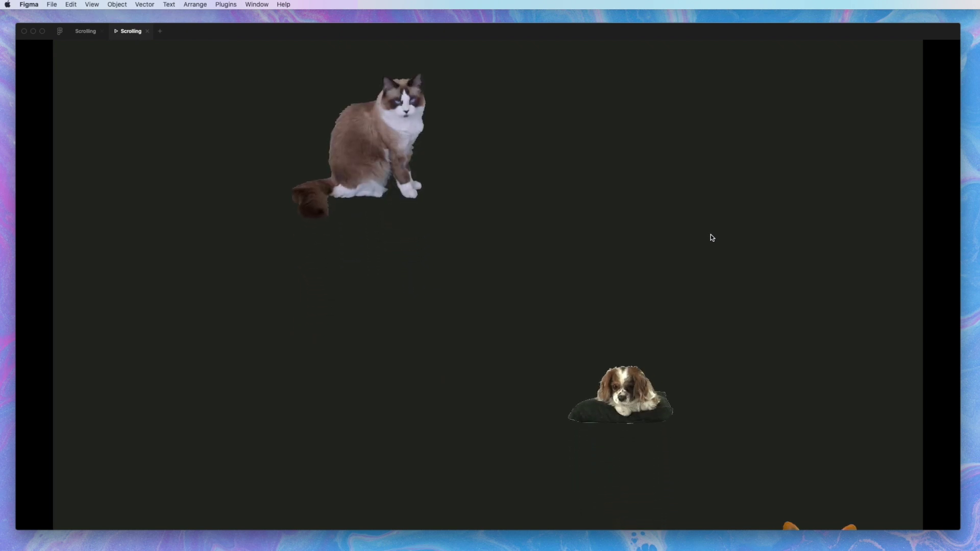
scroll(713, 238, down, 4)
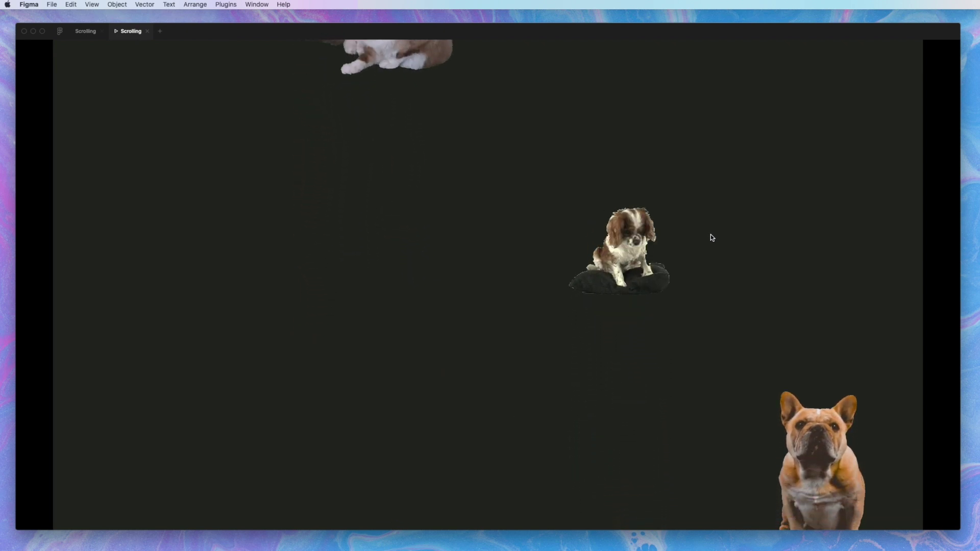
scroll(712, 238, down, 1)
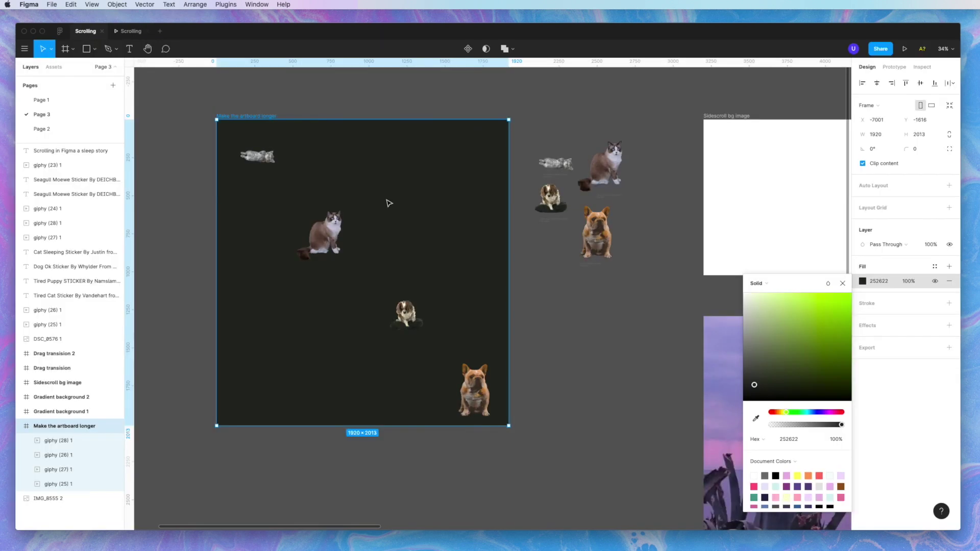
Step: Copy the purple seagull landscape photo into the "Sidescroll bg image" frame and widen the frame to about 2518 px
scroll(389, 203, up, 5)
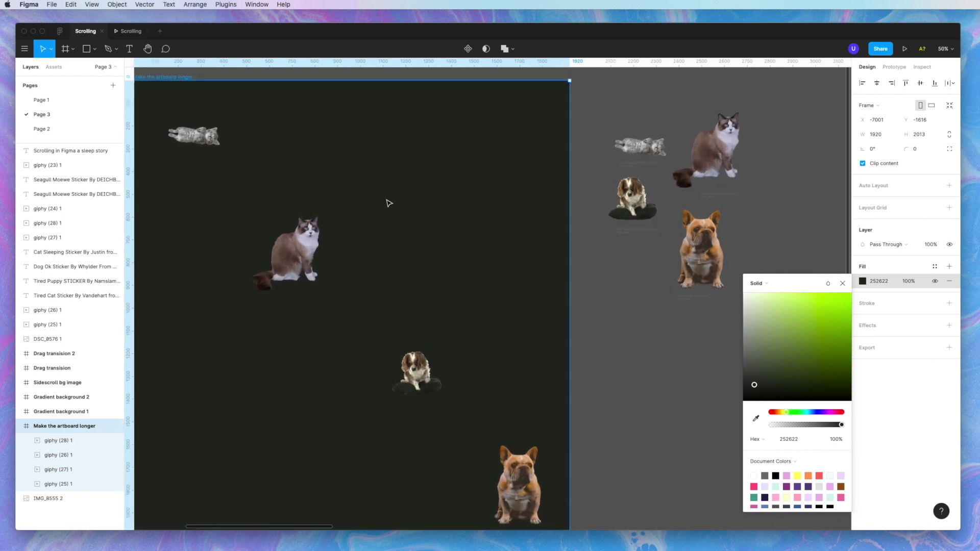
scroll(389, 203, right, 10)
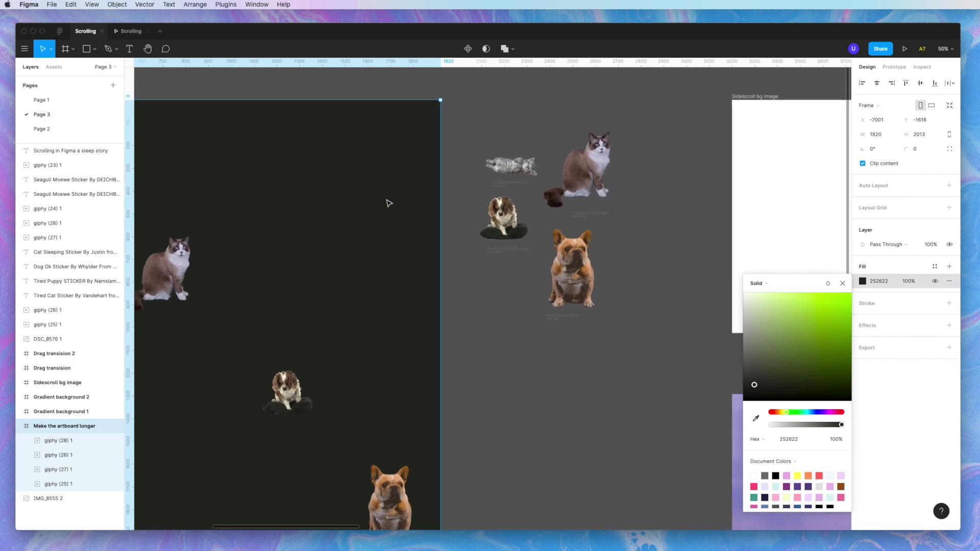
scroll(389, 203, right, 9)
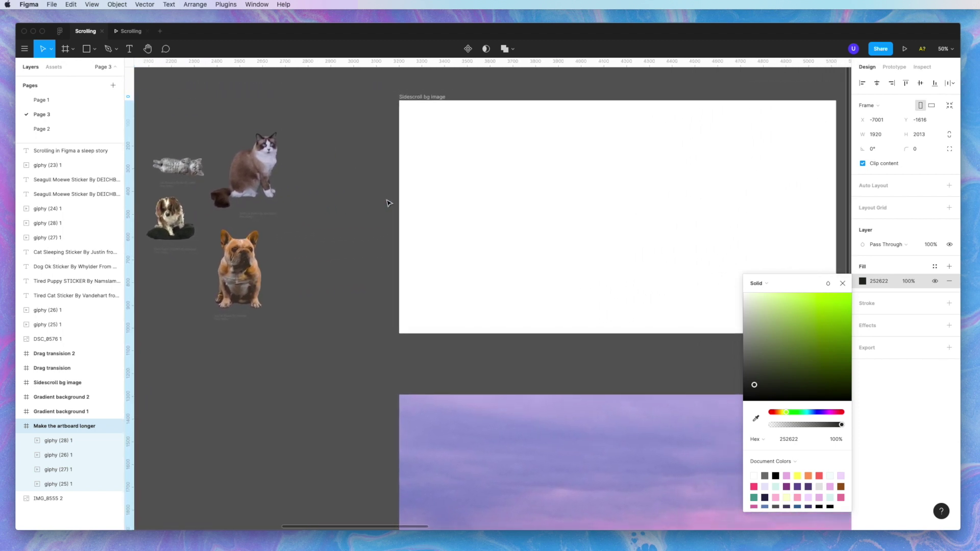
click(399, 206)
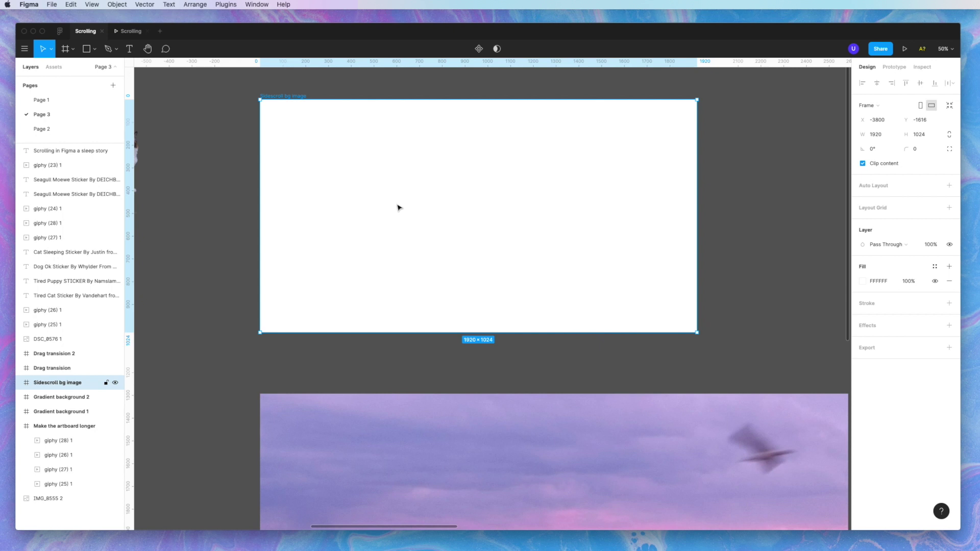
scroll(399, 208, down, 5)
click(447, 387)
drag(447, 387, 443, 198)
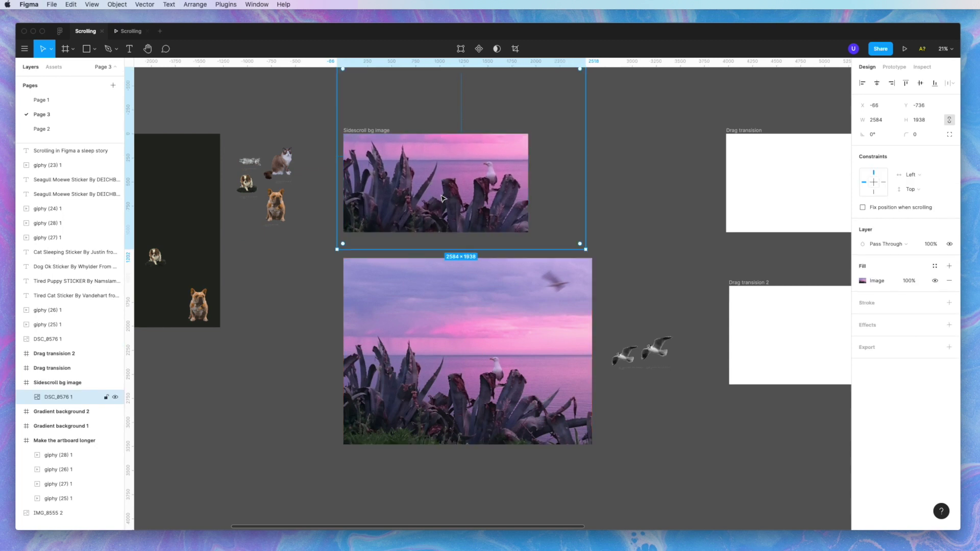
click(377, 130)
drag(531, 190, 585, 194)
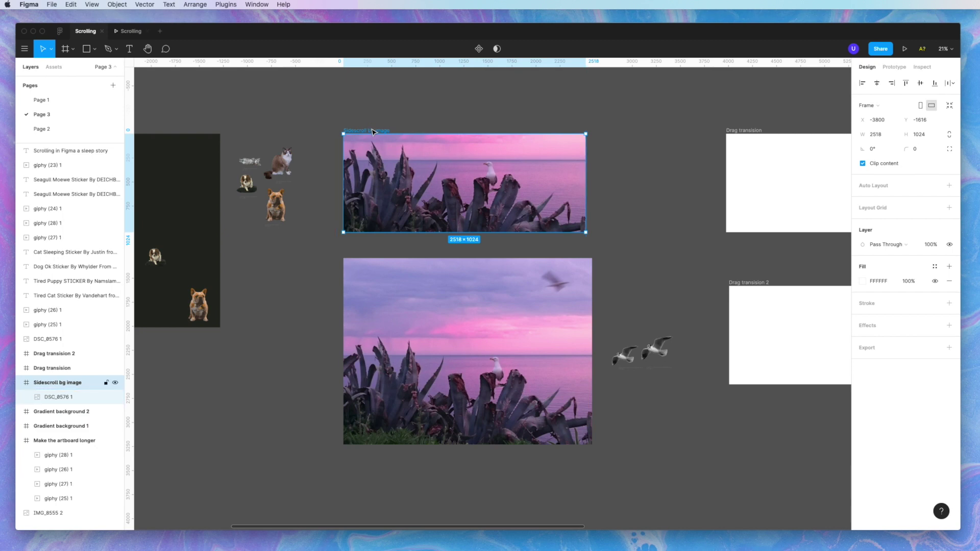
Step: Preview the 2518 px wide "Sidescroll bg image" frame as a prototype and check its sideways scrolling in both directions
click(906, 48)
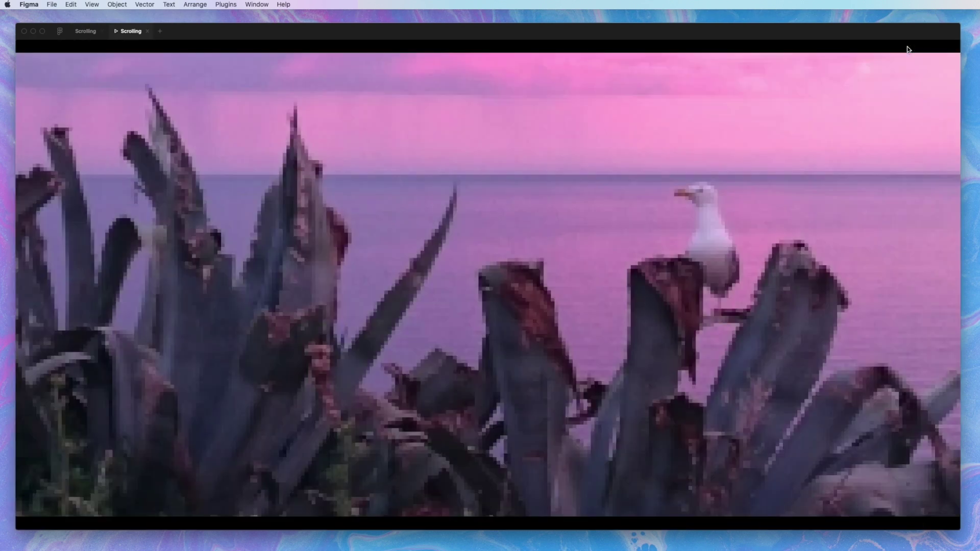
scroll(817, 388, right, 4)
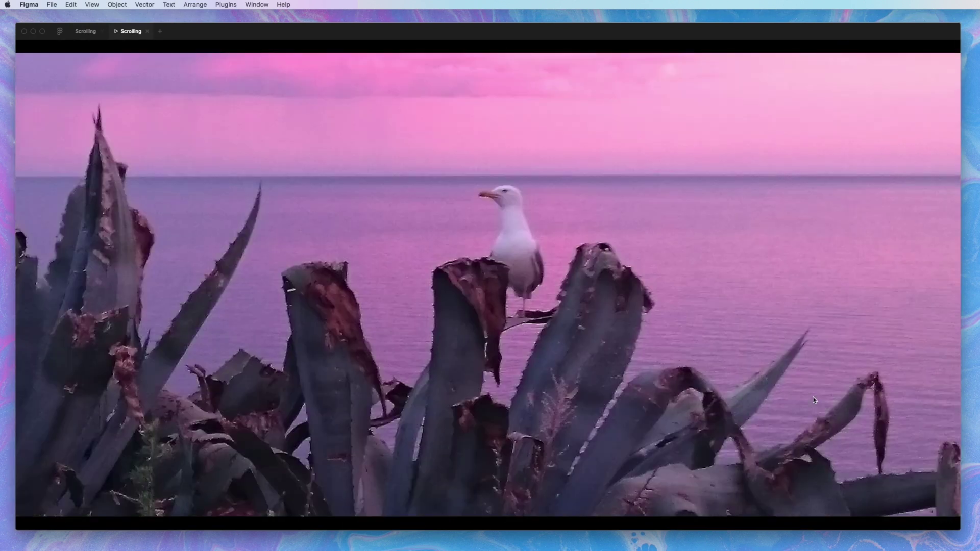
scroll(814, 400, left, 4)
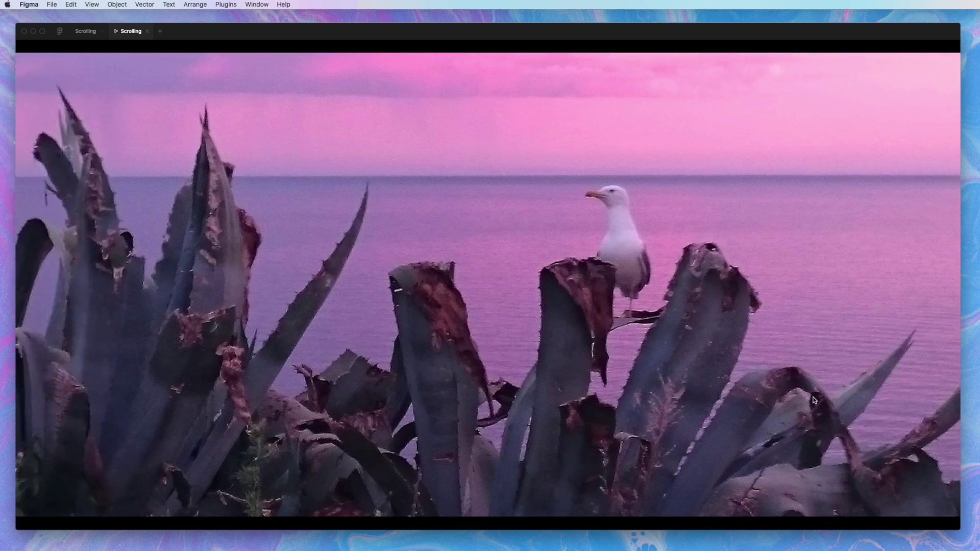
scroll(815, 400, right, 4)
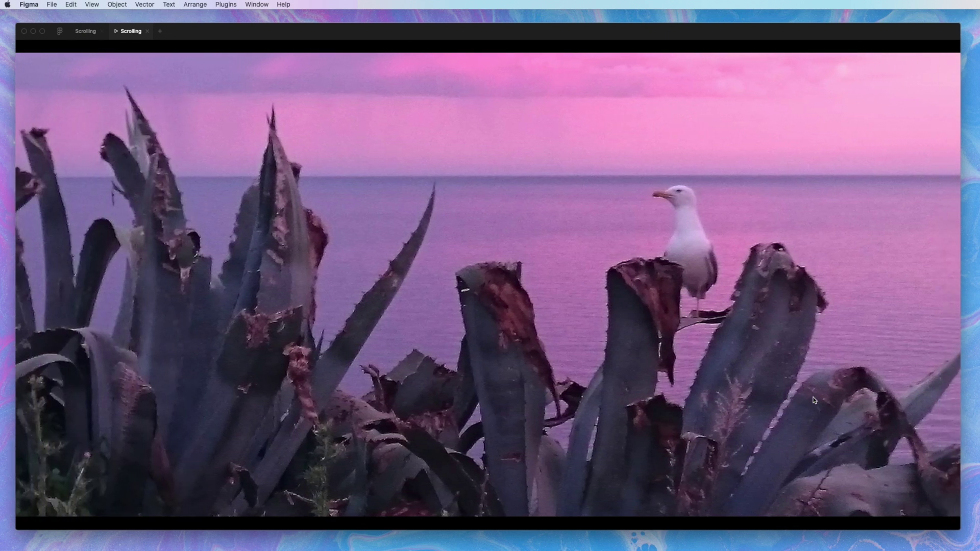
key(ctrl+Tab)
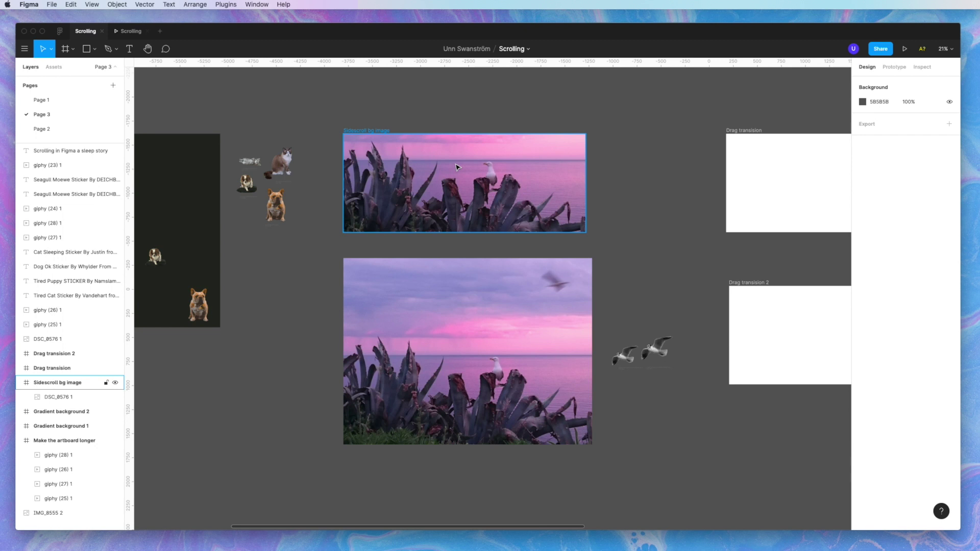
Step: Duplicate the "Sidescroll bg image" frame below the original at 1920 × 1024 and scale its photo to 1920 × 1440 at X 0, Y -372
scroll(457, 167, down, 1)
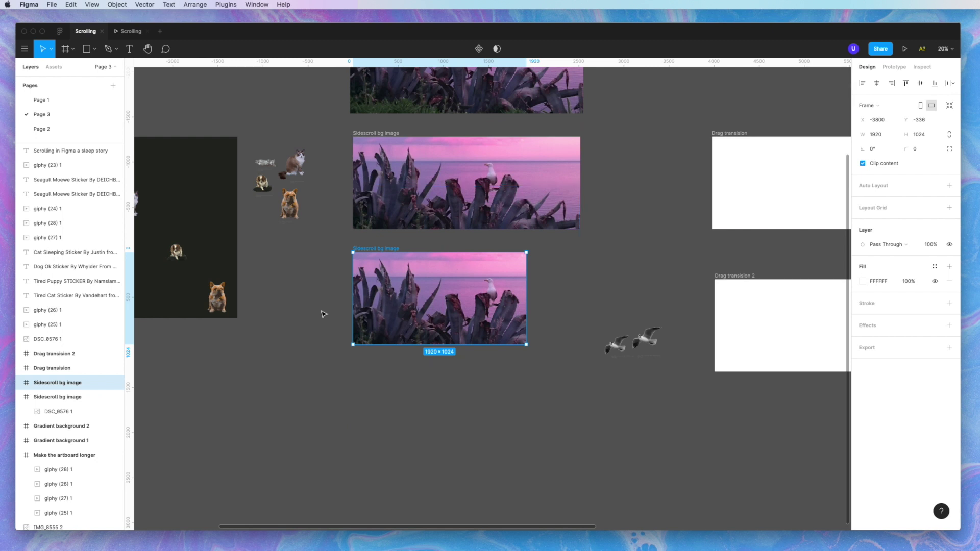
click(503, 302)
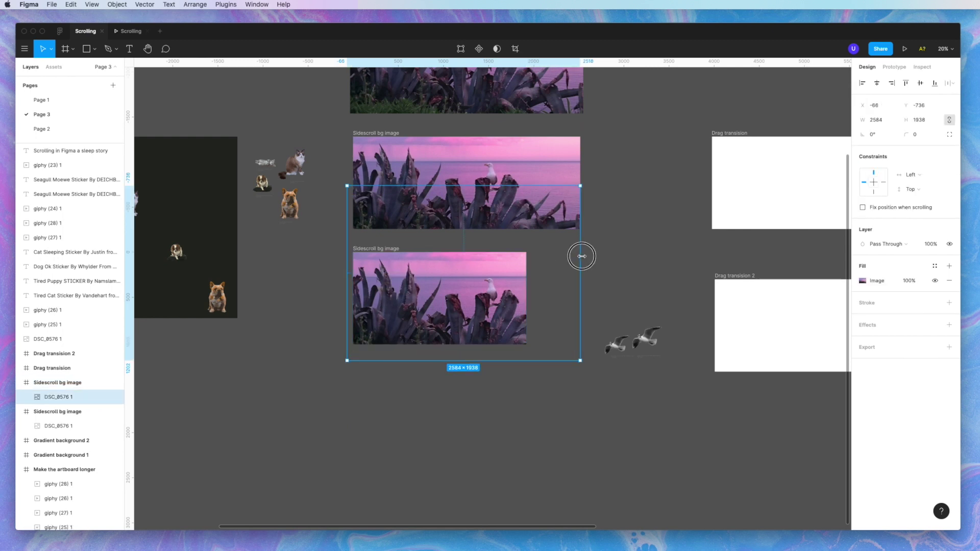
drag(581, 255, 528, 255)
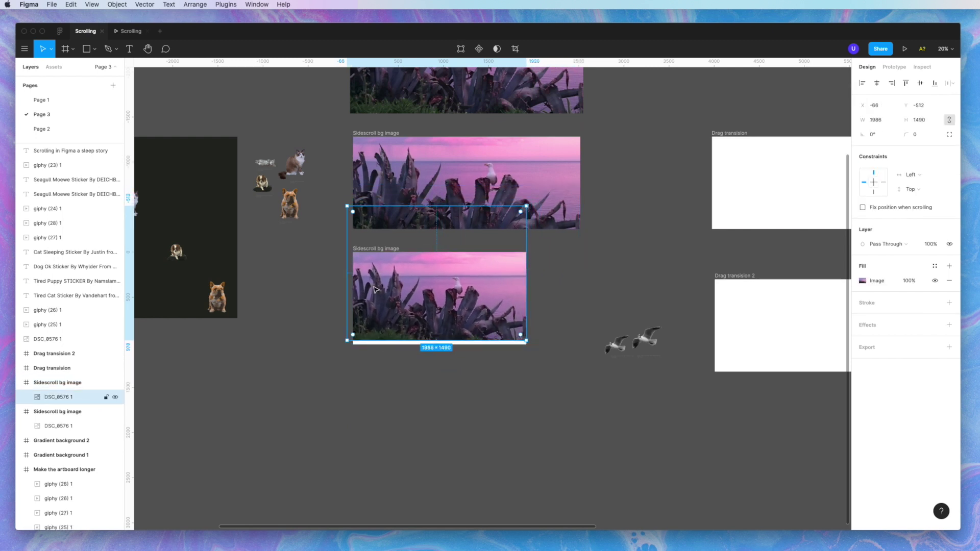
drag(347, 286, 352, 285)
drag(408, 291, 408, 294)
scroll(414, 383, up, 5)
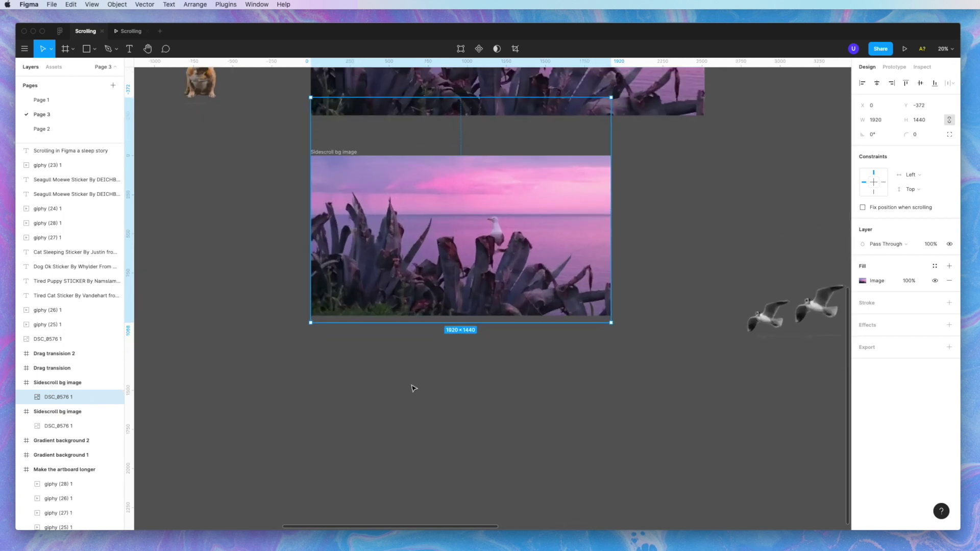
scroll(413, 388, up, 3)
scroll(414, 388, up, 1)
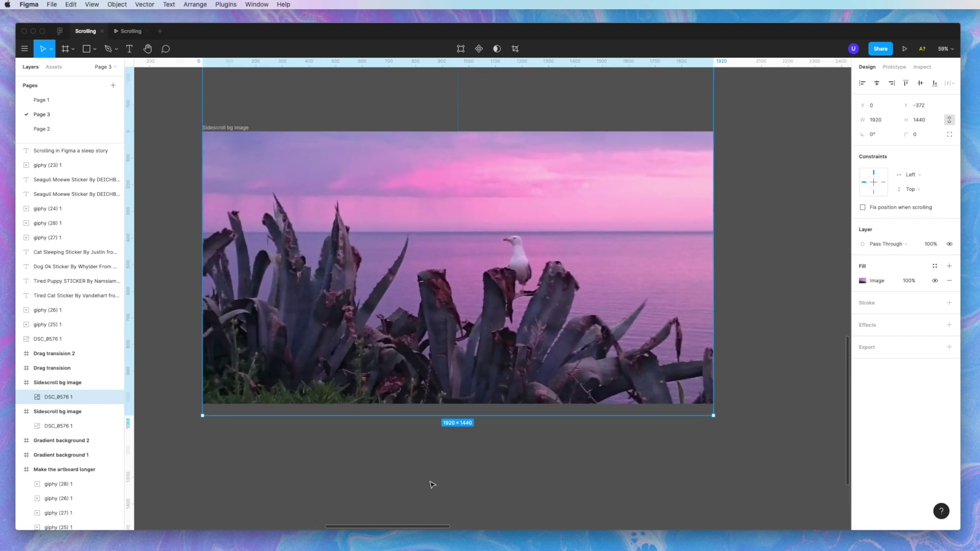
Step: Copy the larger flying seagull GIF into the 1920 × 1024 "Sidescroll bg image" frame at about X 1470, Y 0
scroll(432, 484, down, 3)
scroll(431, 484, left, 3)
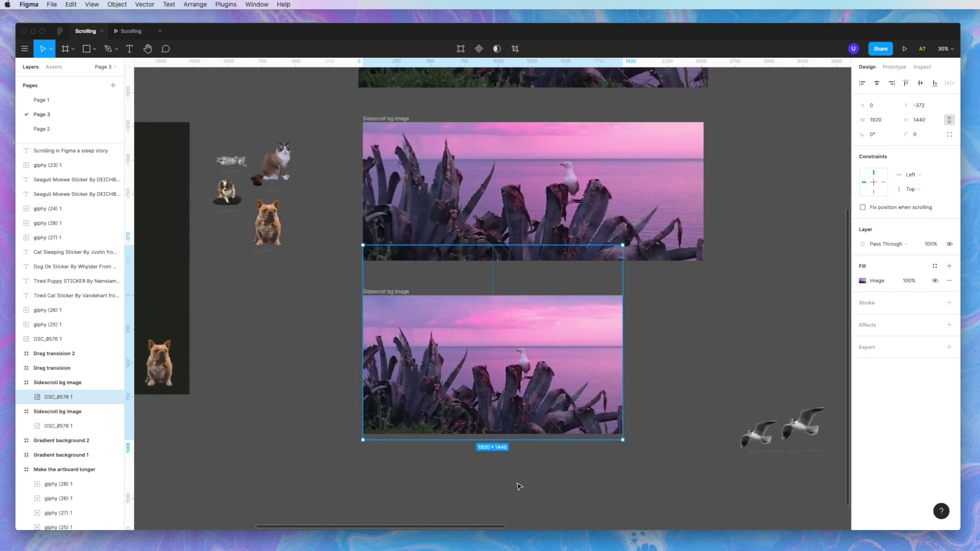
click(796, 424)
key(shift+2)
scroll(782, 303, down, 5)
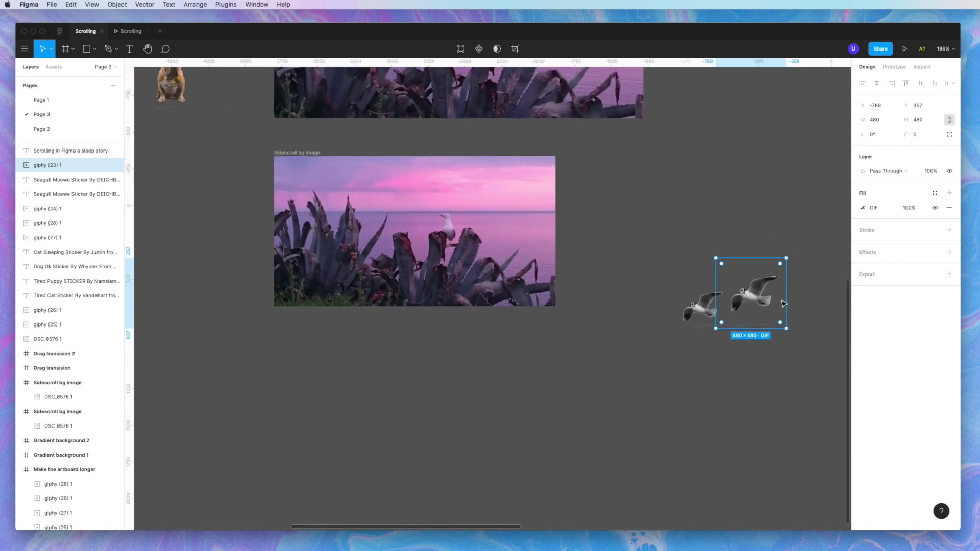
drag(757, 298, 532, 195)
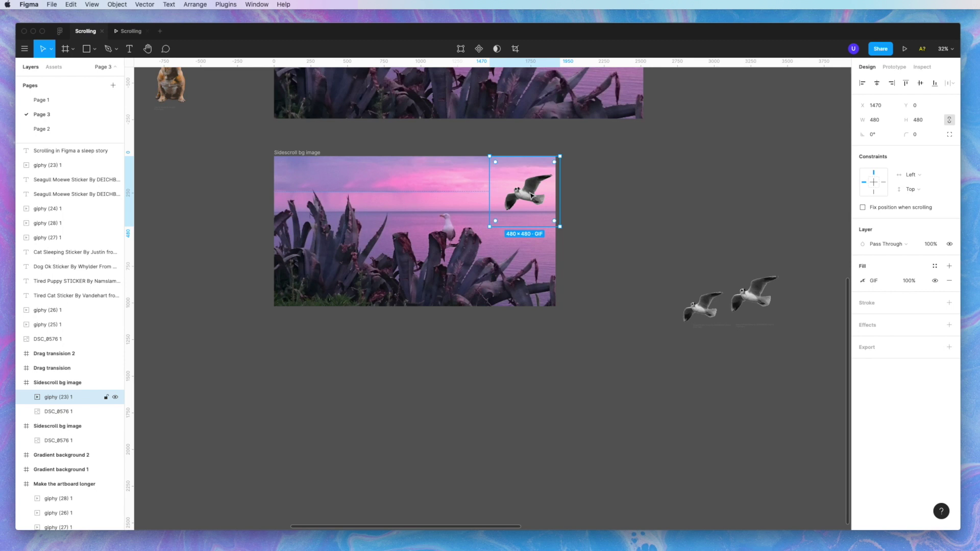
Step: Turn off content clipping for the 1920 × 1024 "Sidescroll bg image" frame
key(shift+Return)
click(863, 163)
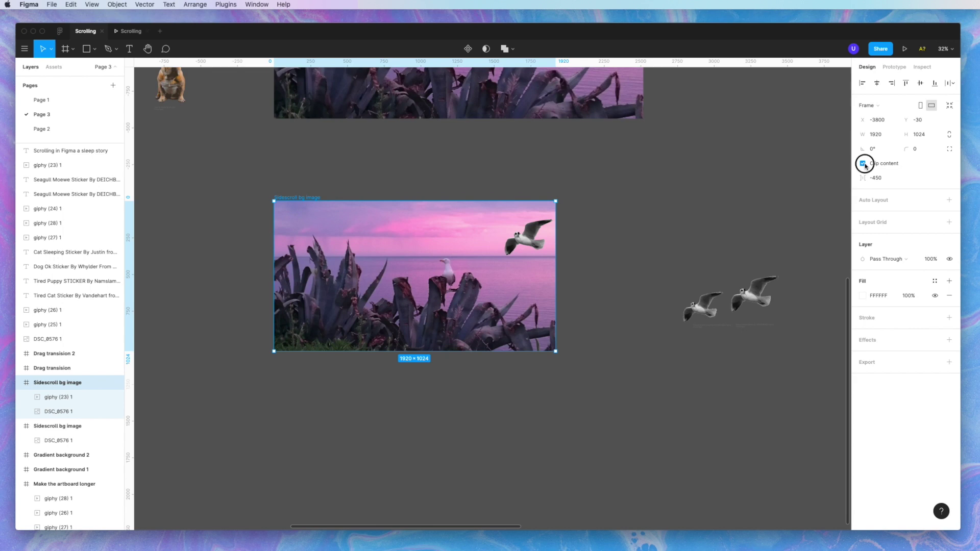
click(863, 163)
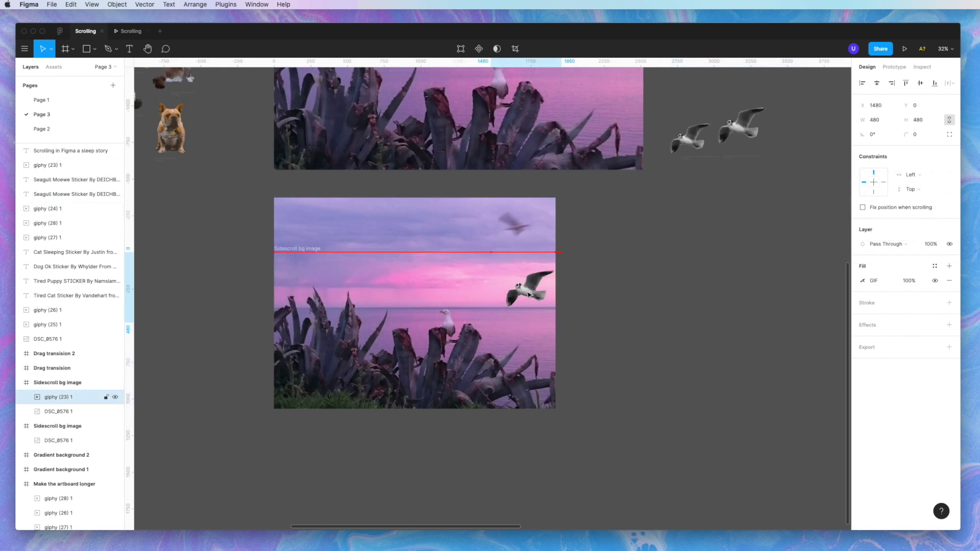
Step: Move the flying seagull GIF horizontally out past the frame's right edge to X 2190, keeping Y at 0
key(shift+Right)
key(shift+Right)
key(shift+Right)
key(shift+Right)
key(shift+Right)
key(shift+Right)
key(shift+Right)
key(shift+Right)
key(shift+Right)
key(shift+Right)
key(shift+Right)
key(shift+Right)
key(shift+Right)
key(shift+Right)
key(shift+Right)
key(shift+Right)
key(shift+Right)
key(shift+Right)
key(shift+Right)
key(shift+Right)
key(shift+Right)
key(shift+Right)
key(shift+Right)
key(shift+Right)
key(shift+Right)
key(shift+Right)
key(shift+Right)
key(shift+Right)
key(shift+Right)
key(shift+Right)
key(shift+Right)
key(shift+Right)
key(shift+Right)
key(shift+Right)
key(shift+Right)
key(shift+Right)
key(shift+Right)
key(shift+Right)
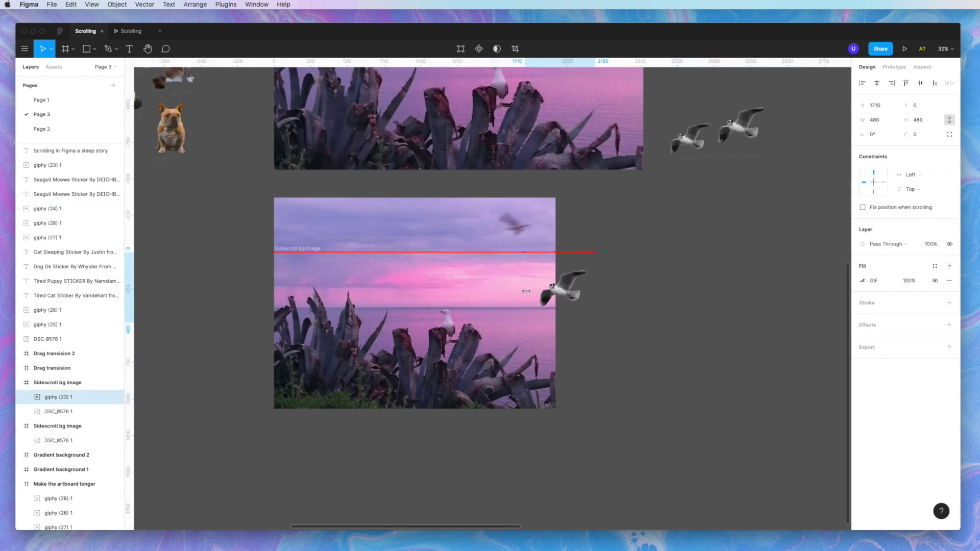
key(shift+Right)
key(shift+Right)
key(shift+Right)
key(shift+Right)
key(shift+Right)
key(shift+Right)
key(shift+Right)
key(shift+Right)
key(shift+Right)
key(shift+Right)
key(shift+Right)
key(shift+Right)
key(shift+Right)
key(shift+Right)
key(shift+Right)
key(shift+Right)
key(shift+Right)
key(shift+Right)
key(shift+Right)
key(shift+Right)
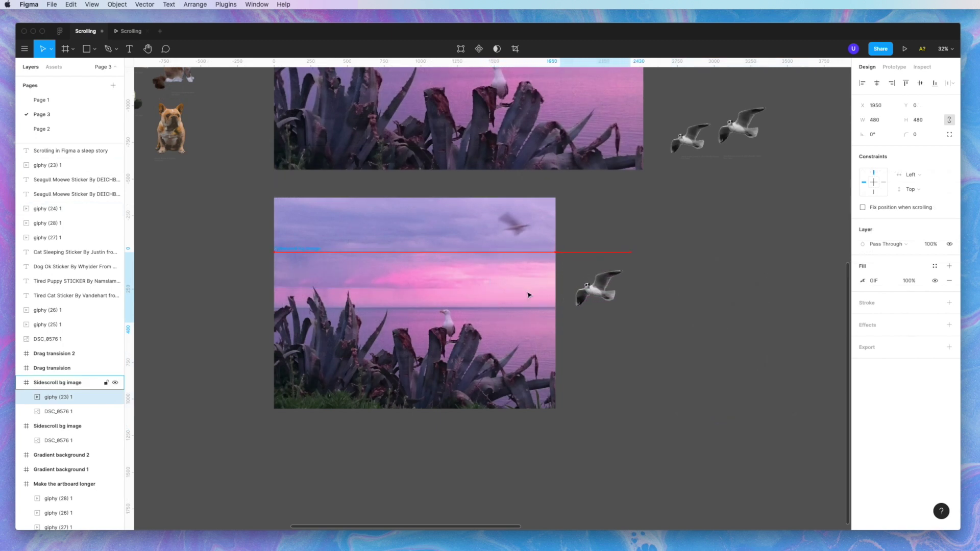
key(shift+Right)
key(shift+Right)
key(shift+Right)
key(shift+Right)
key(shift+Right)
key(shift+Right)
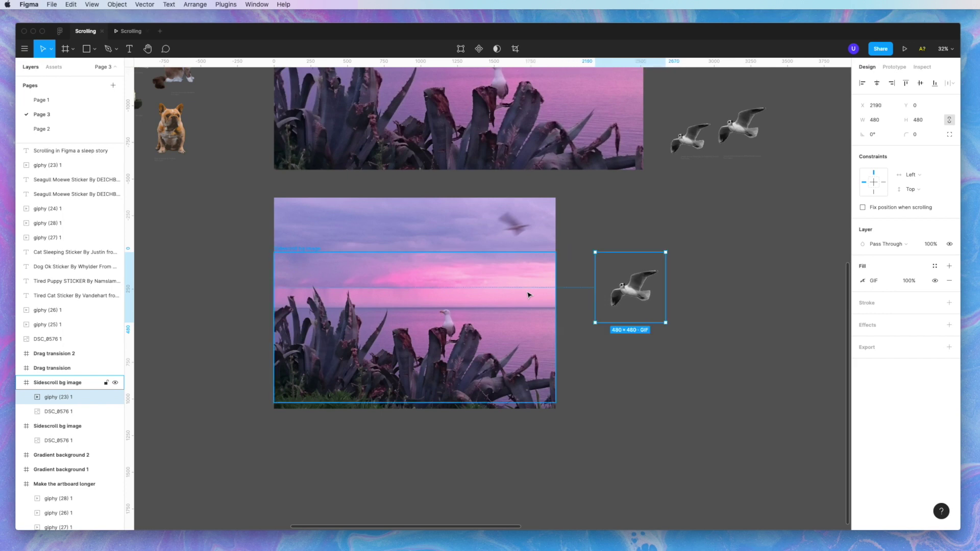
Step: Set the overflow behavior of the 1920 × 1024 "Sidescroll bg image" frame to Horizontal Scrolling
click(528, 295)
scroll(528, 295, up, 2)
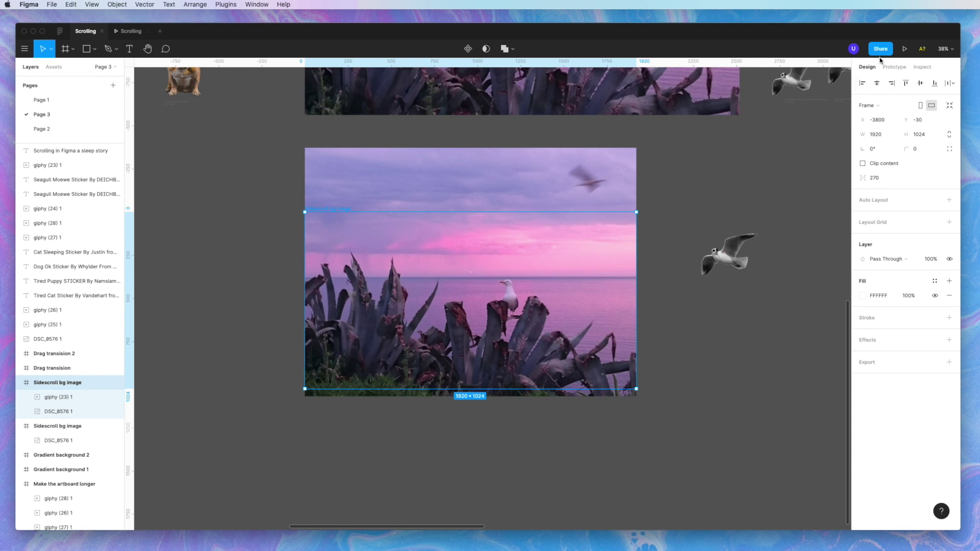
click(894, 68)
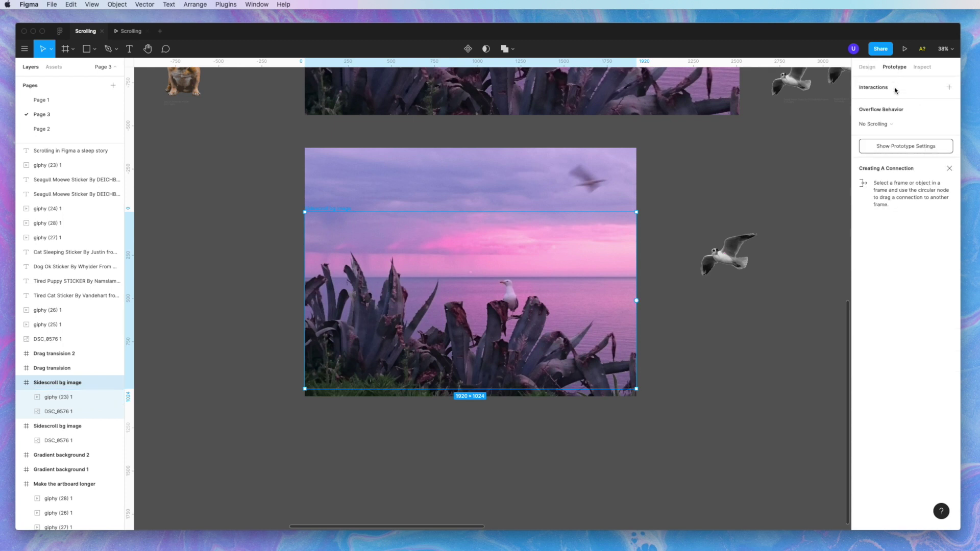
click(887, 124)
click(887, 125)
click(889, 125)
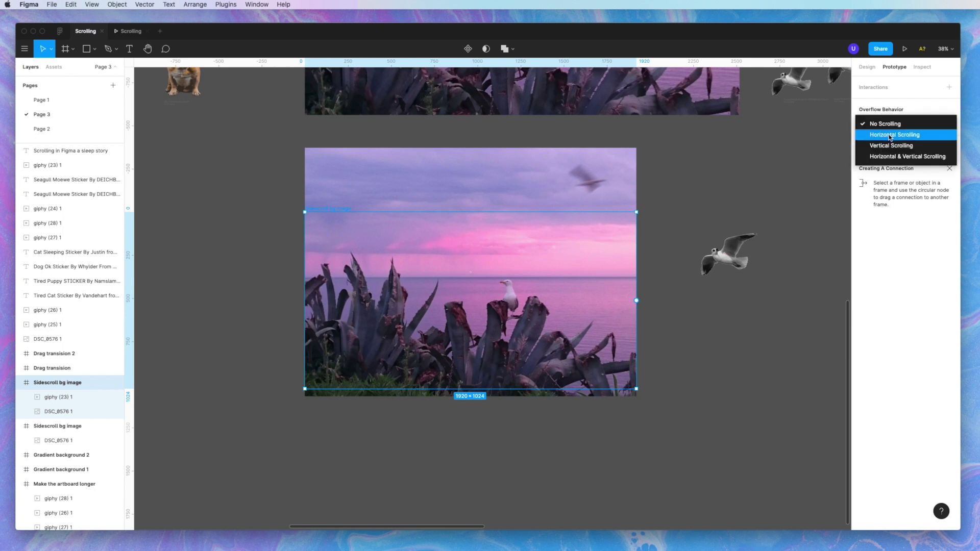
click(890, 136)
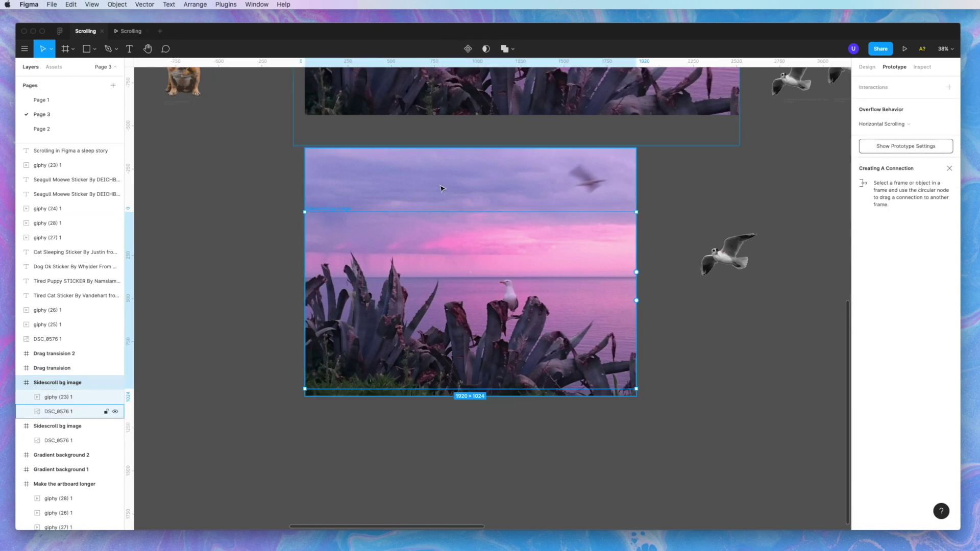
Step: Preview the 1920 × 1024 frame as a prototype and check how the photo and the flying seagull scroll sideways
click(905, 49)
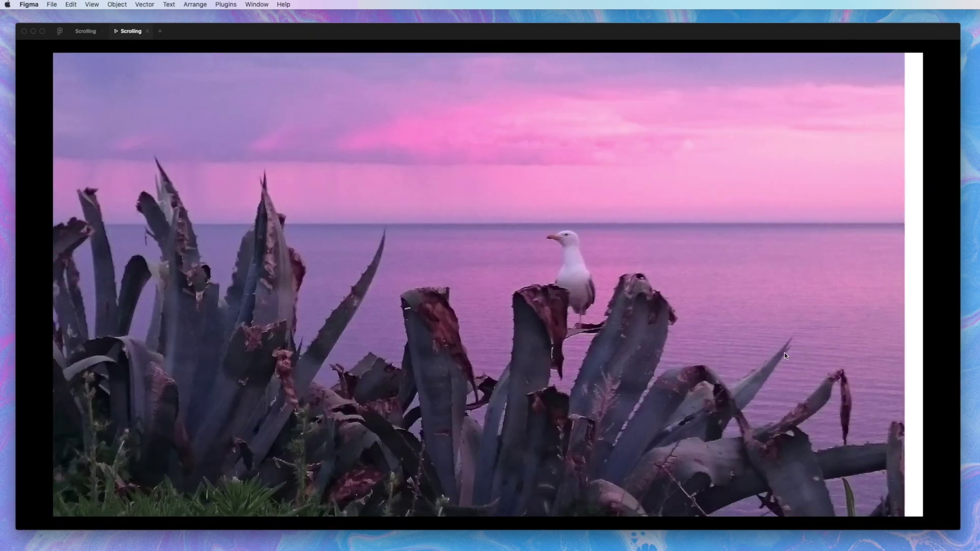
scroll(785, 356, right, 10)
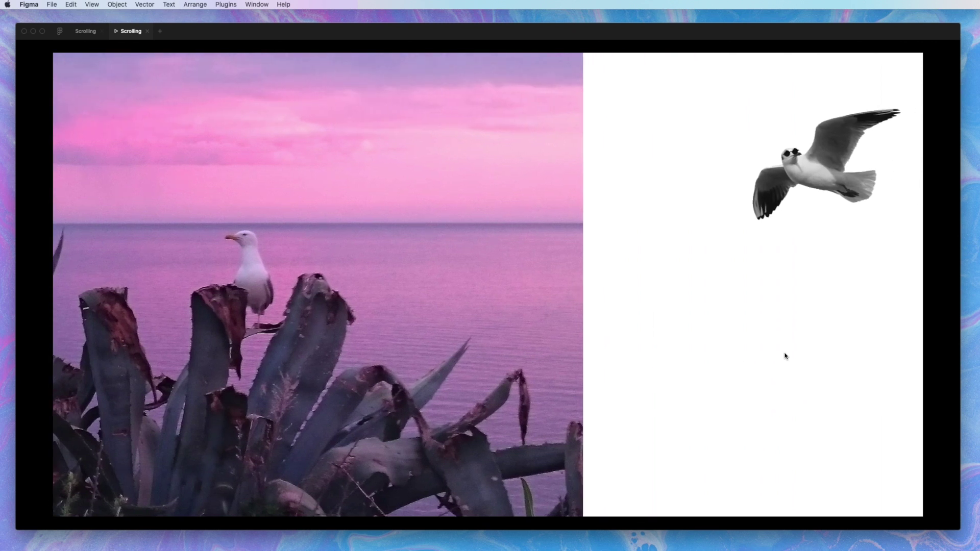
scroll(786, 356, left, 10)
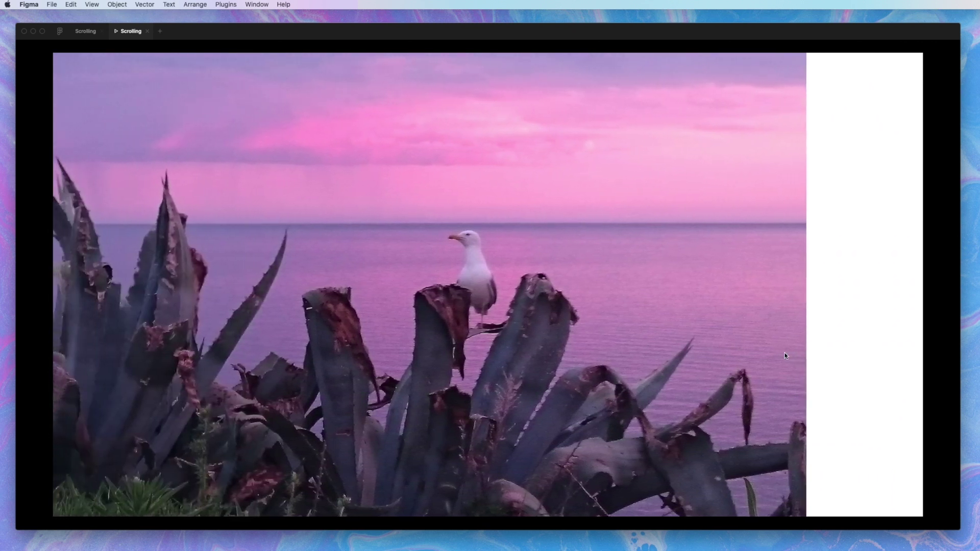
scroll(786, 356, left, 4)
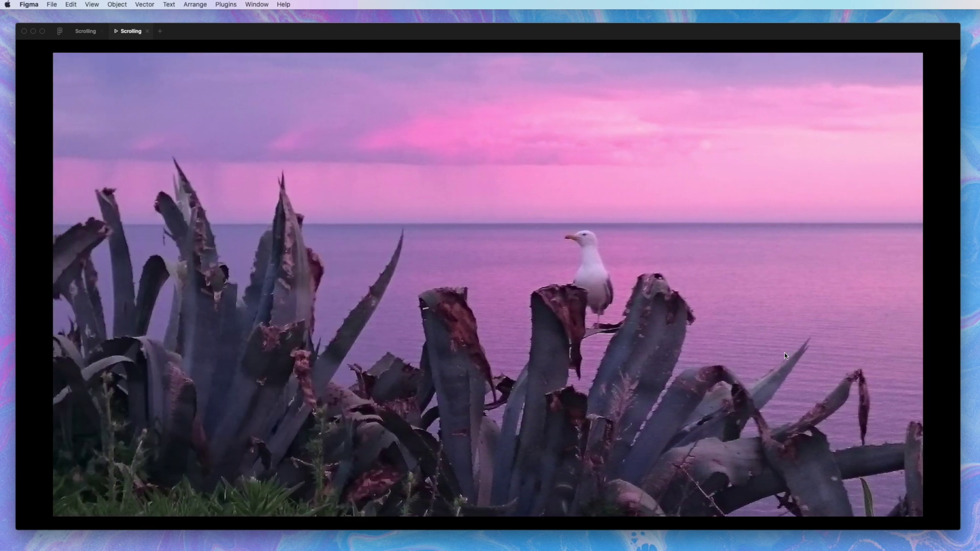
scroll(785, 356, right, 5)
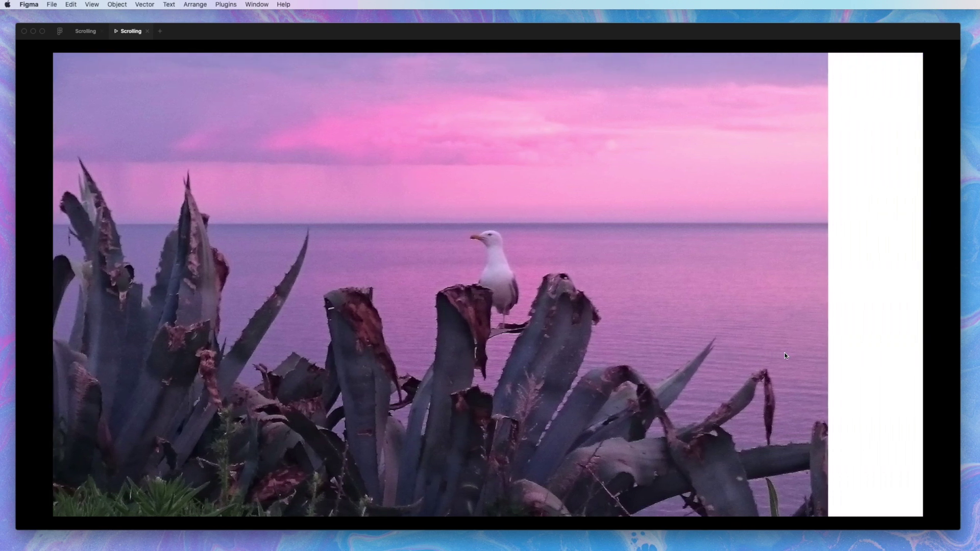
scroll(786, 356, right, 3)
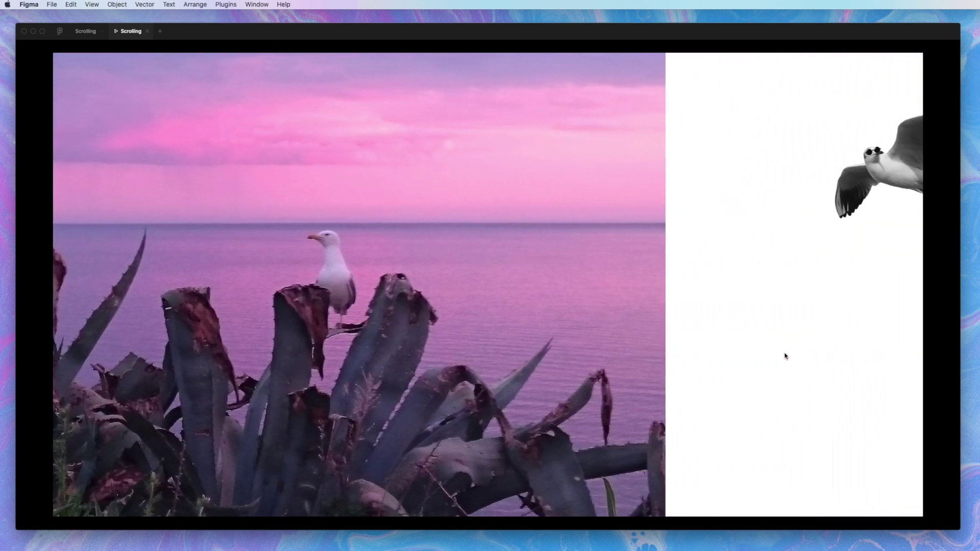
scroll(785, 355, left, 1)
scroll(786, 356, left, 5)
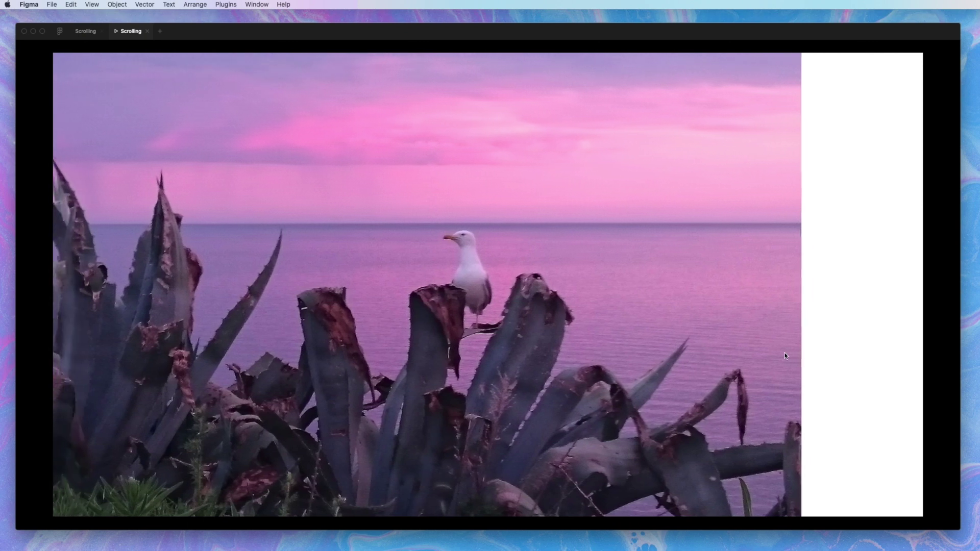
scroll(786, 356, right, 5)
scroll(786, 356, left, 2)
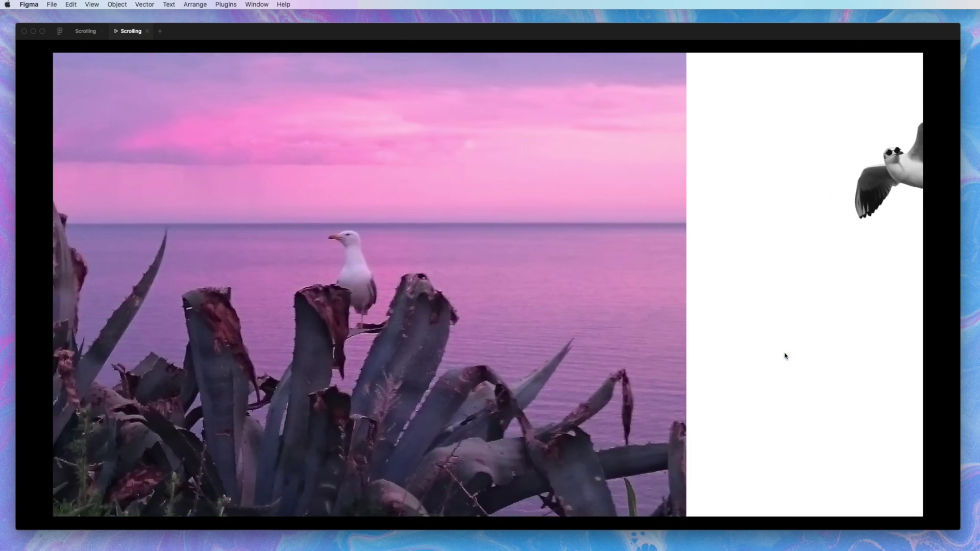
key(ctrl+shift+tab)
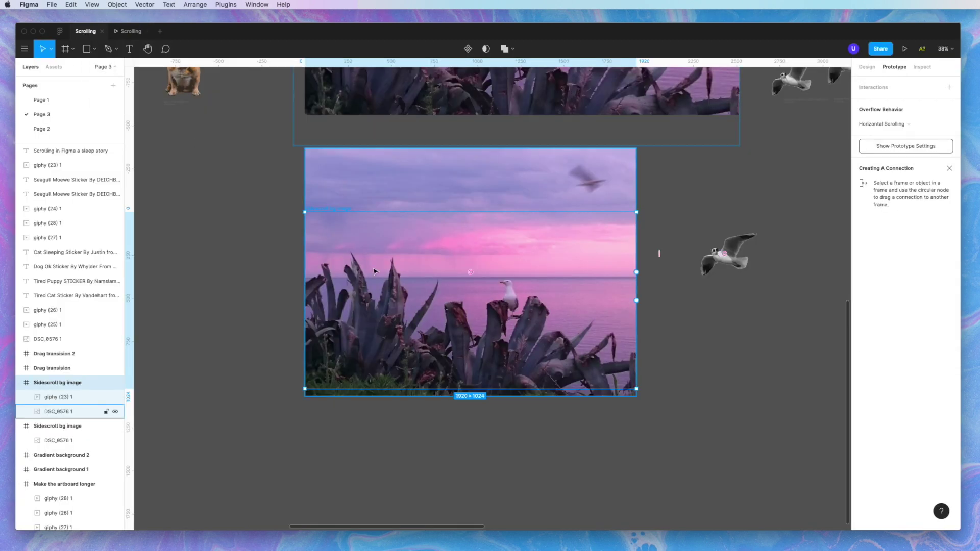
Step: Fix the position of the landscape photo when scrolling and preview the frame as a prototype again
click(474, 298)
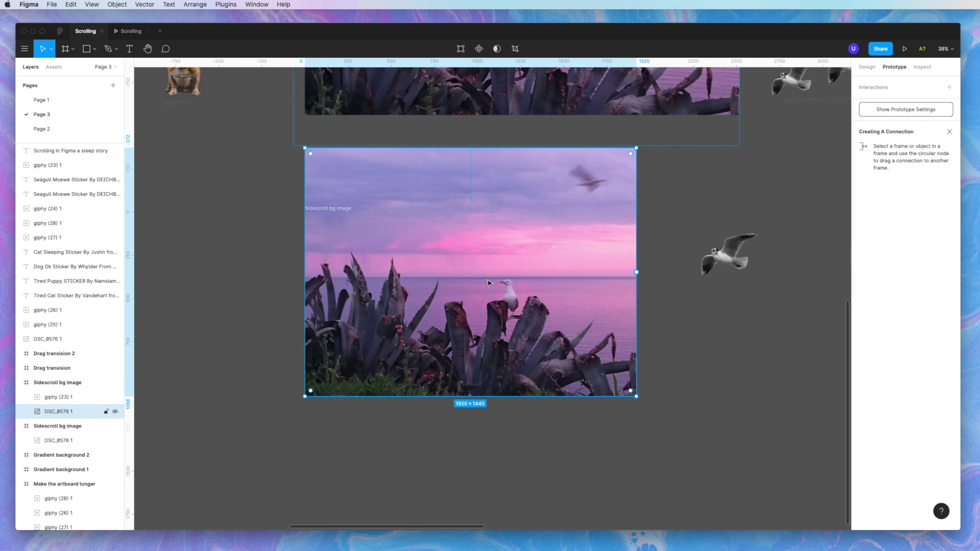
click(867, 67)
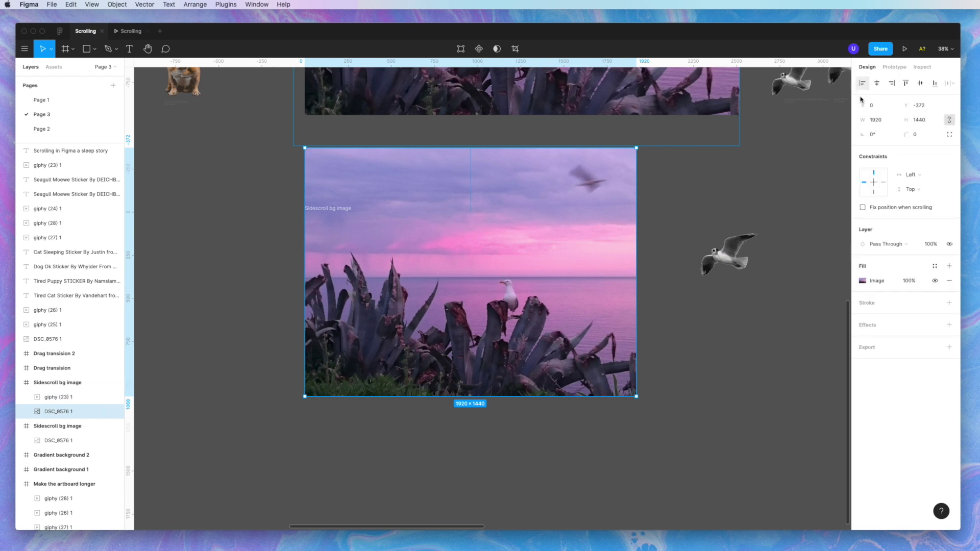
click(863, 208)
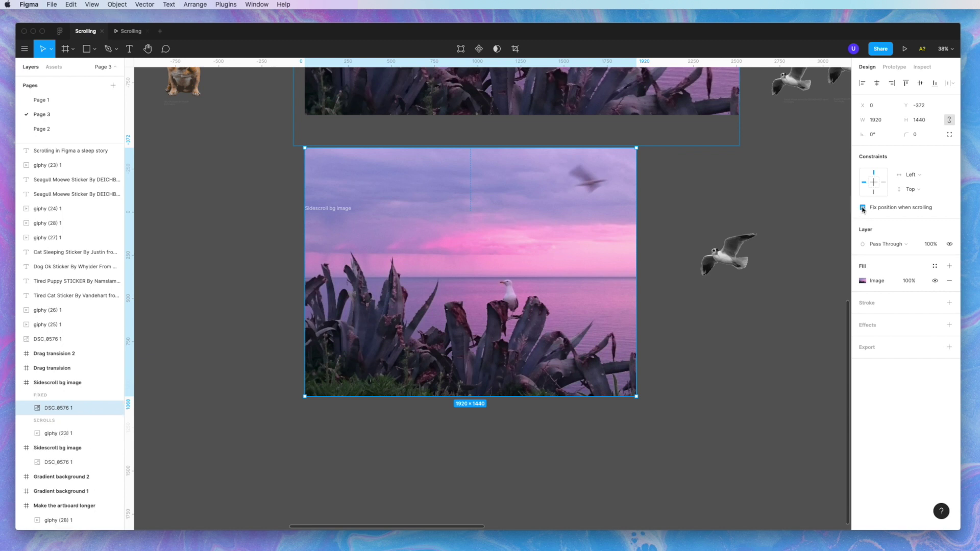
click(905, 49)
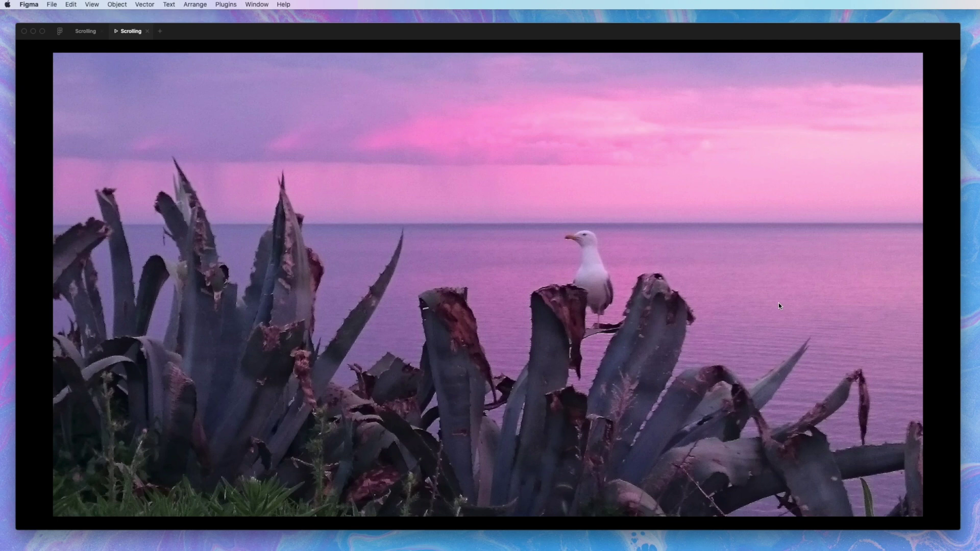
Step: Return to the design file and turn off fixed position when scrolling for the landscape photo
click(85, 31)
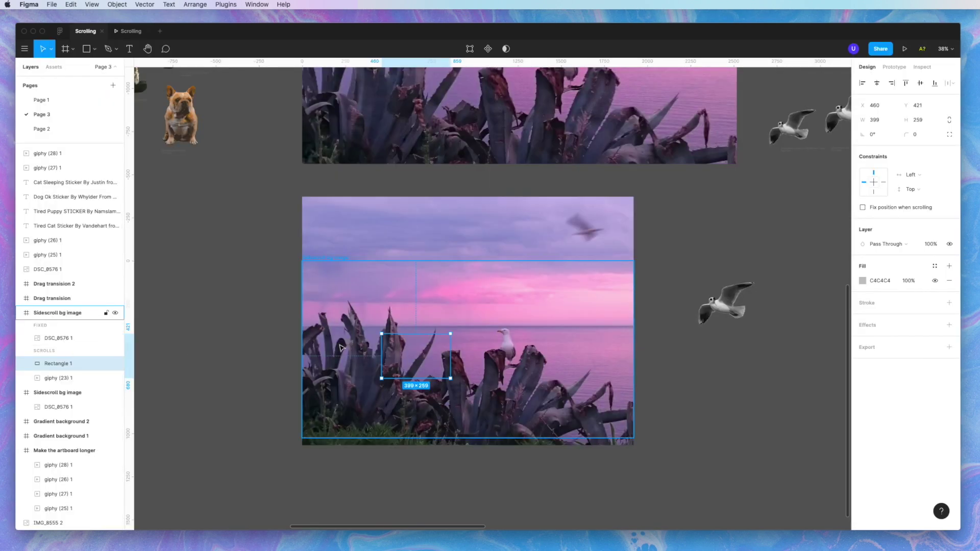
click(429, 280)
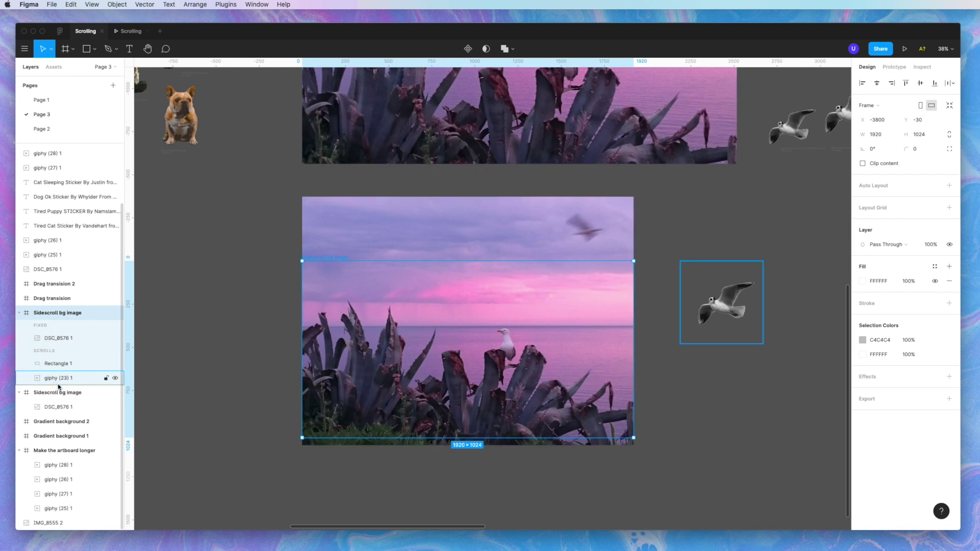
click(485, 392)
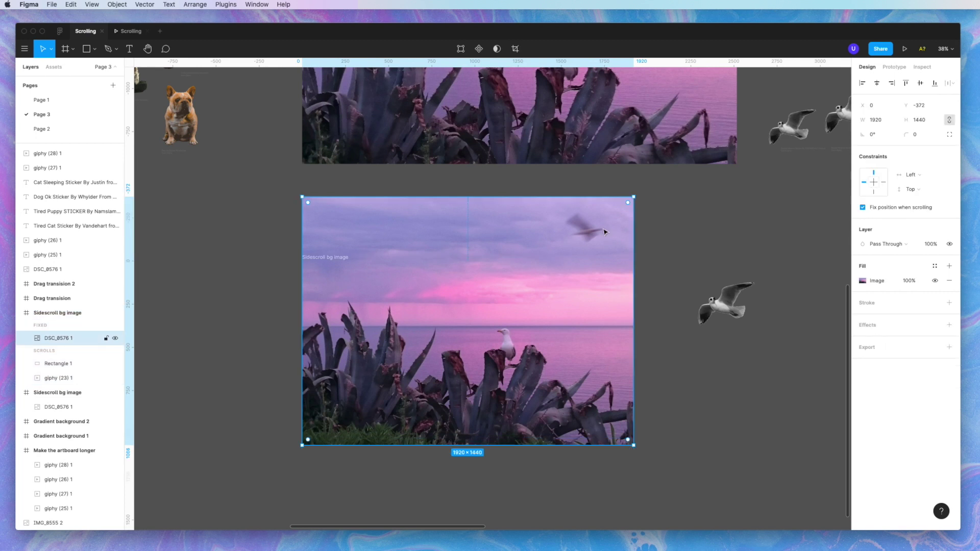
click(863, 207)
Step: Set the landscape photo's image fill to Crop and trim its overhanging edges to fit the 1920 × 1024 frame
click(863, 280)
click(761, 302)
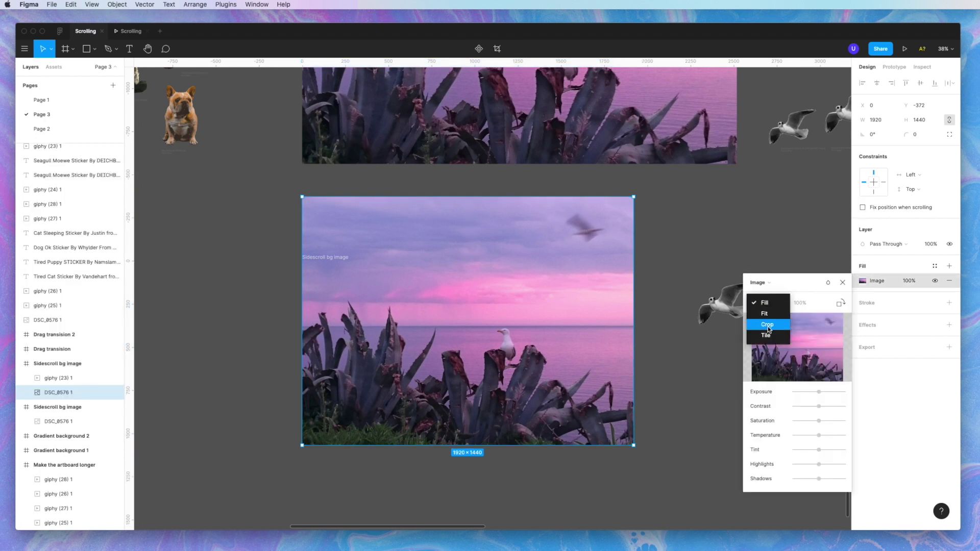
click(768, 325)
drag(469, 198, 462, 271)
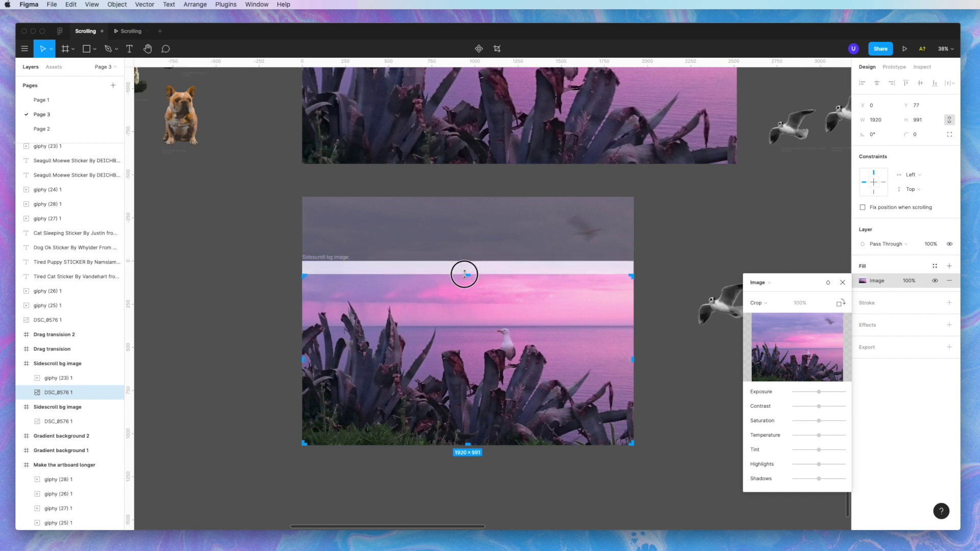
key(Escape)
key(Escape)
Step: Wrap the flying seagull GIF in its own 1920 × 1024 frame covering the photo and turn off that frame's content clipping
scroll(543, 307, up, 2)
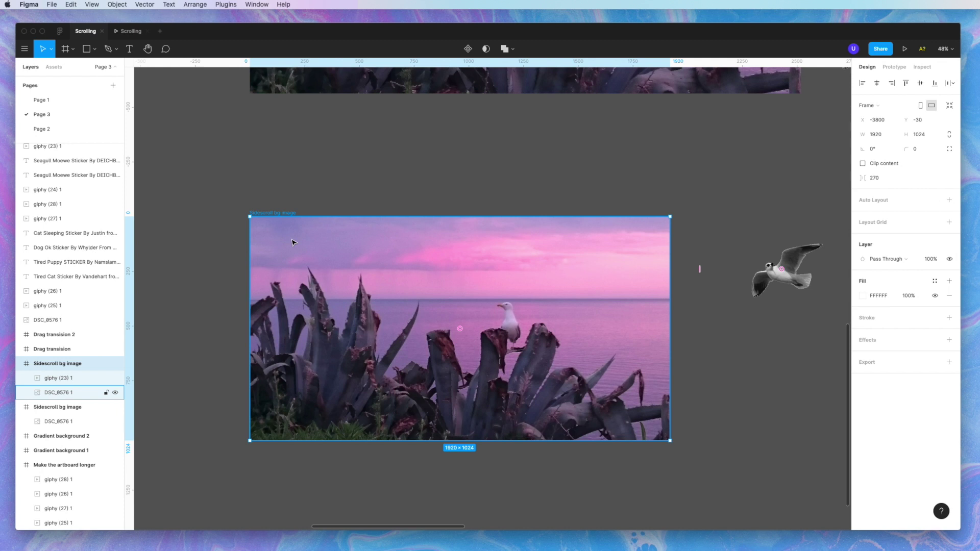
key(super+alt+g)
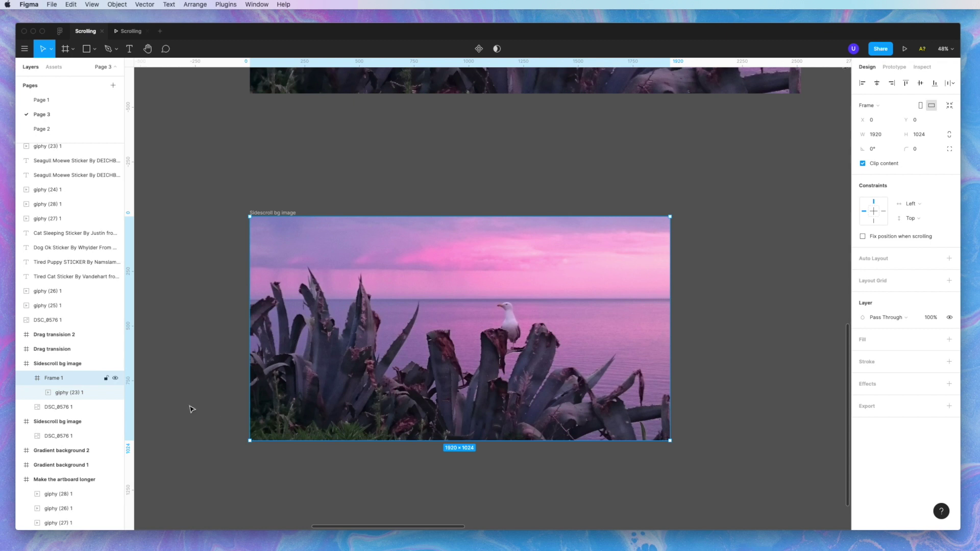
click(64, 394)
click(56, 378)
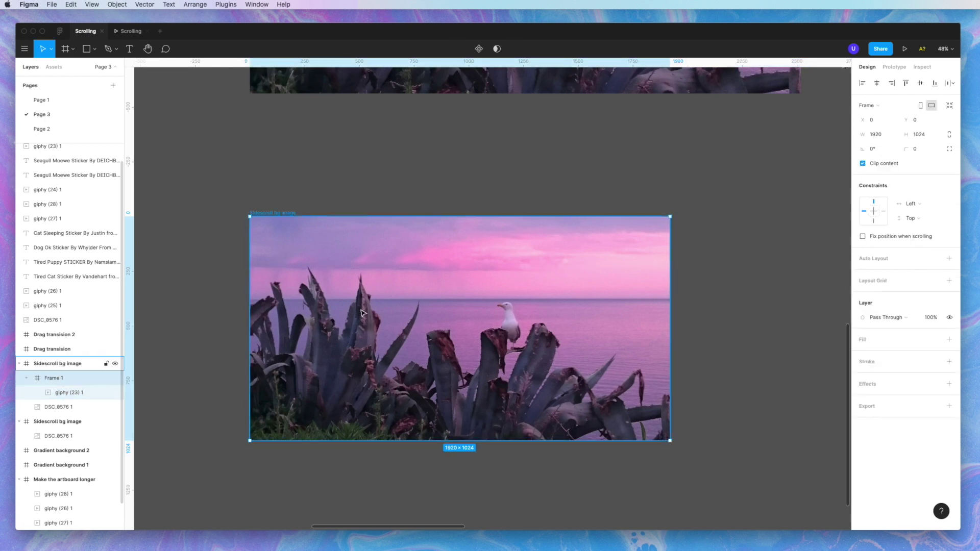
click(863, 164)
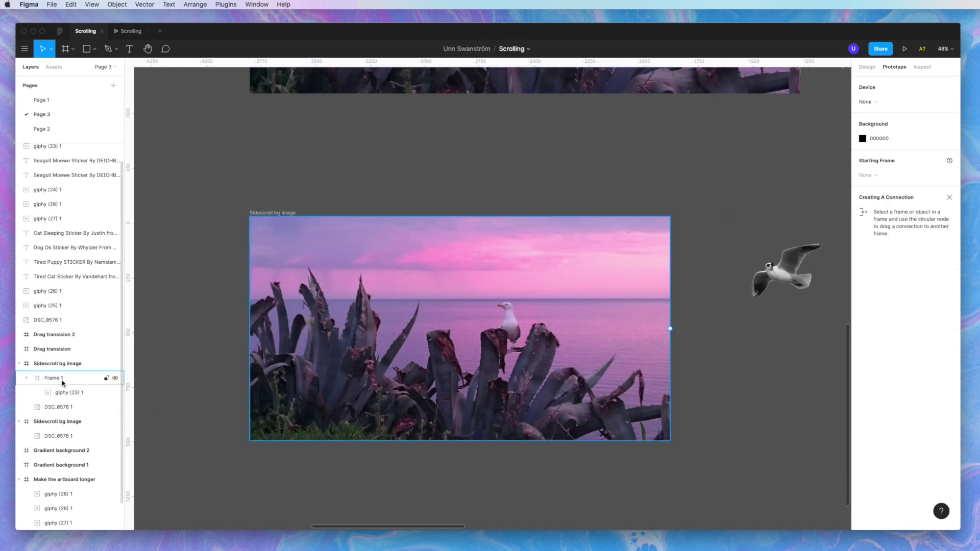
Step: Set the seagull's inner frame to Horizontal Scrolling and the outer Sidescroll bg image frame to No Scrolling
click(62, 381)
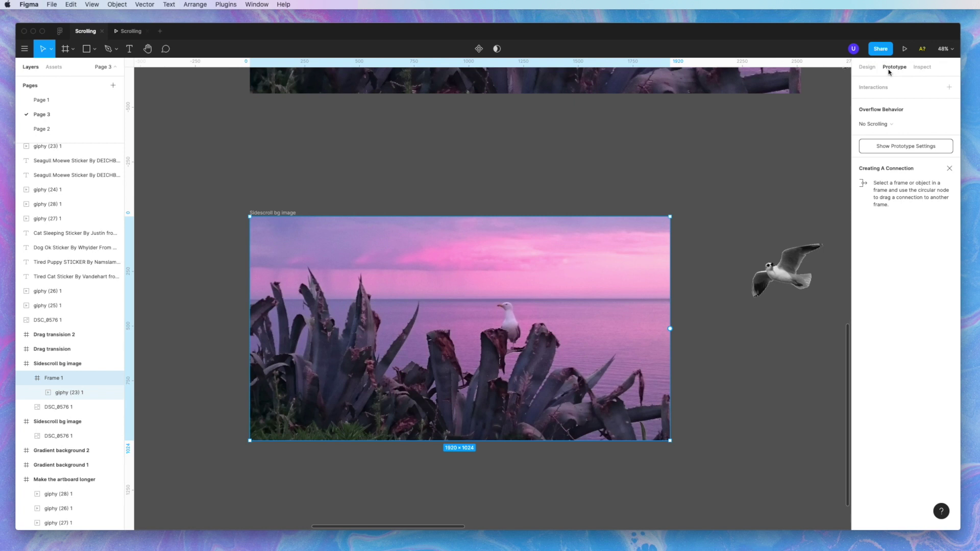
click(879, 127)
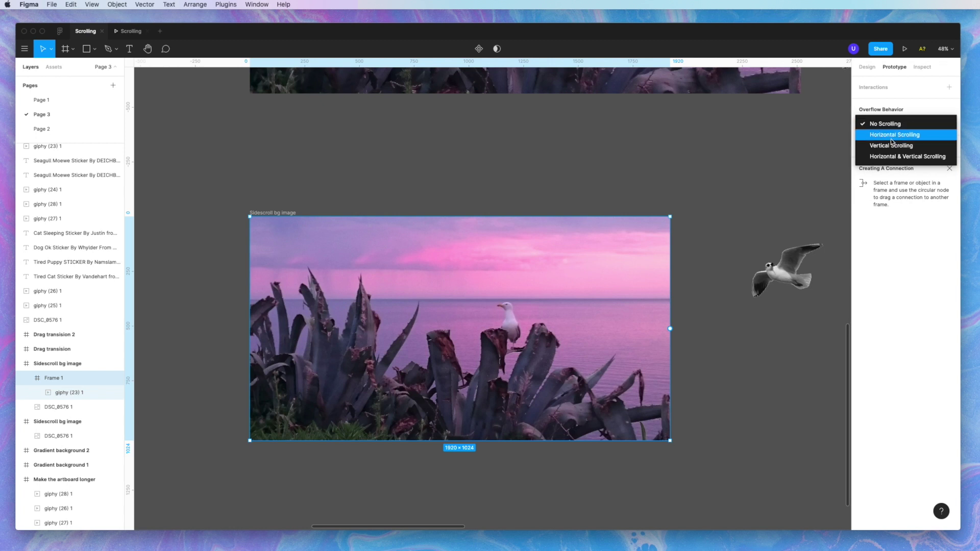
click(892, 135)
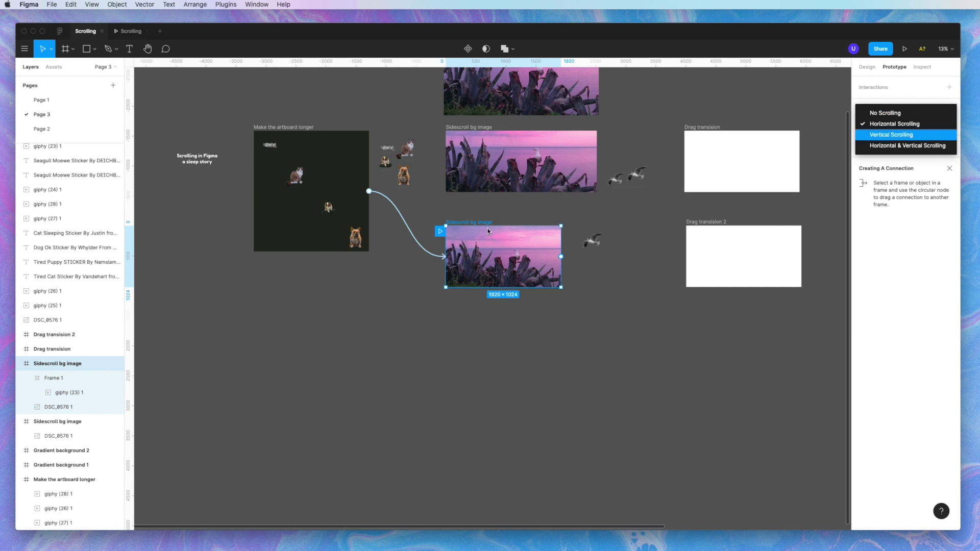
click(908, 114)
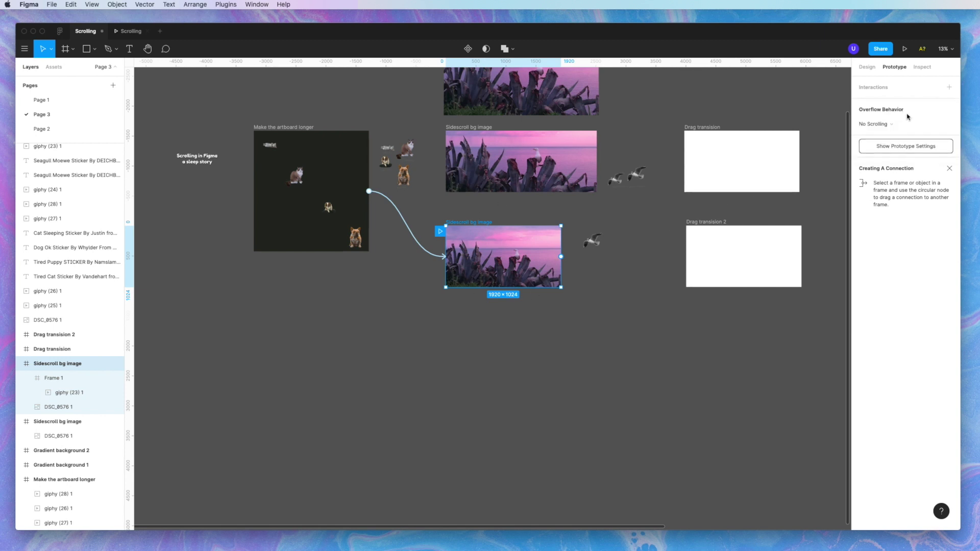
Step: Check the inner frame's overflow setting and preview in the prototype how the seagull scrolls over the photo
click(63, 378)
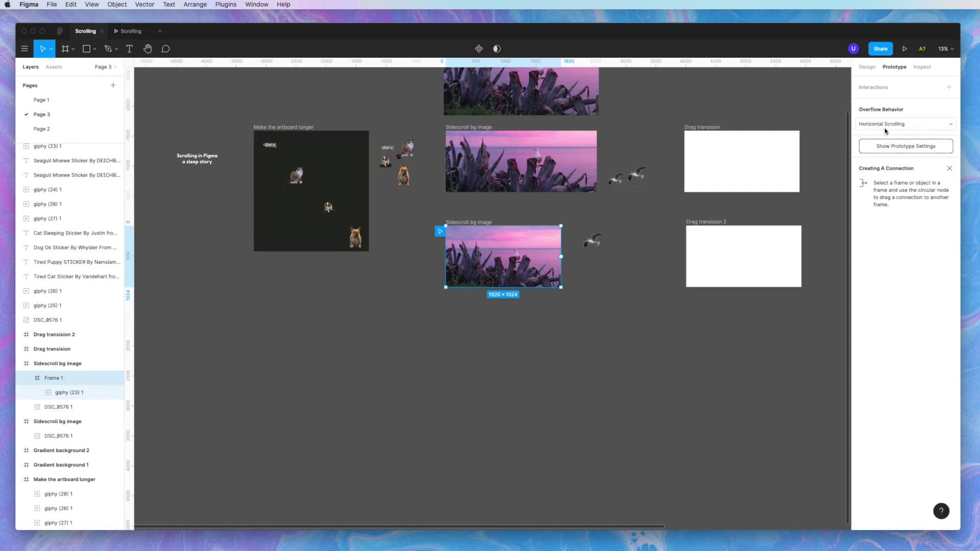
key(alt+super+Return)
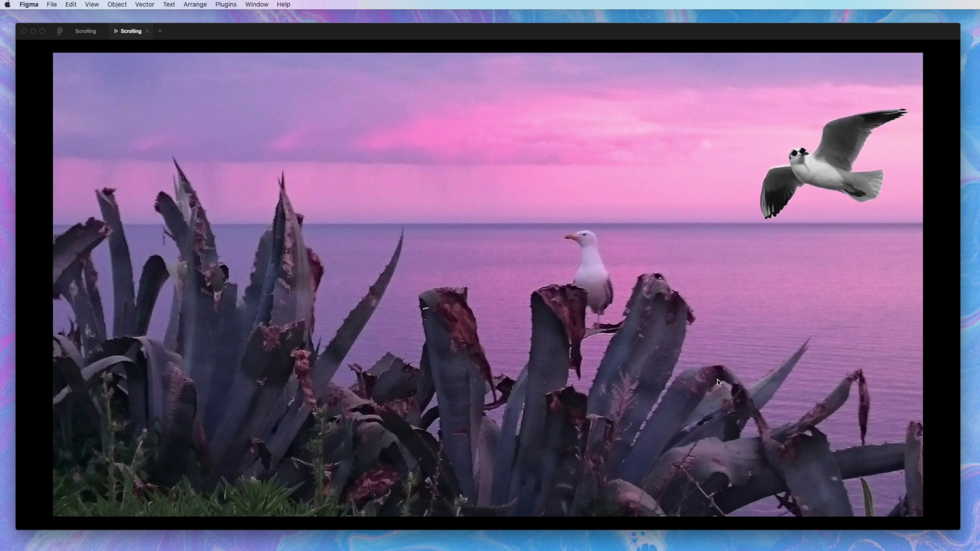
key(ctrl+shift+Tab)
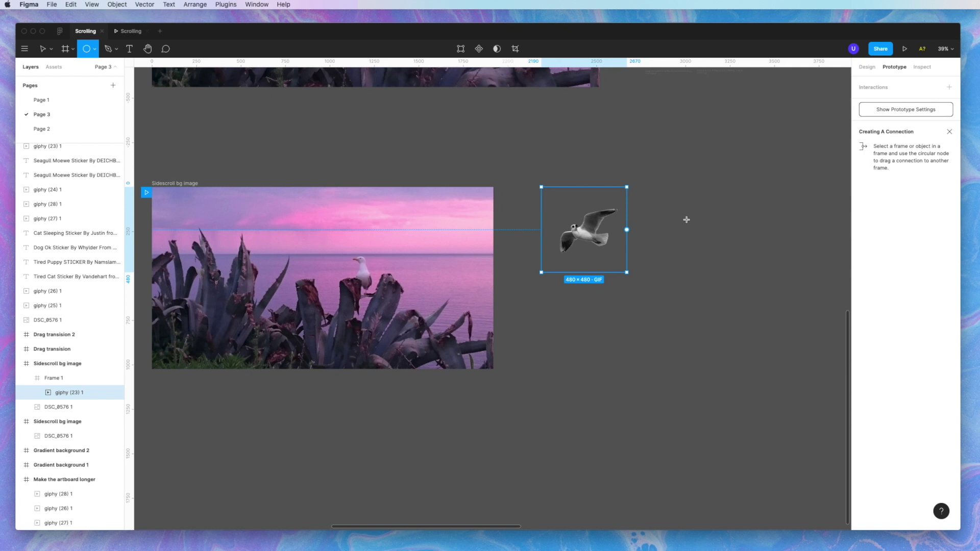
Step: Draw a circle about 310 × 310 beyond the flying seagull and place it inside the seagull's inner frame, Frame 1
scroll(687, 220, right, 4)
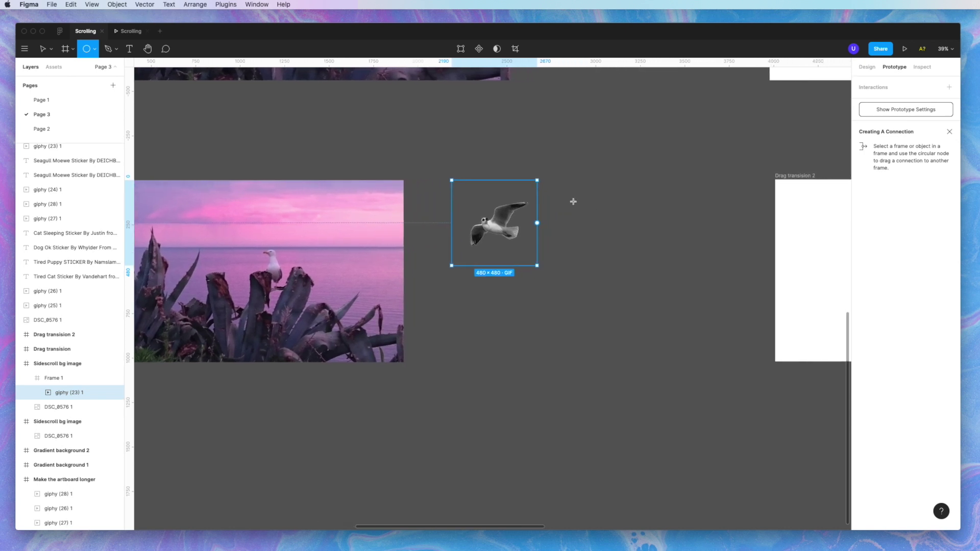
drag(571, 196, 625, 246)
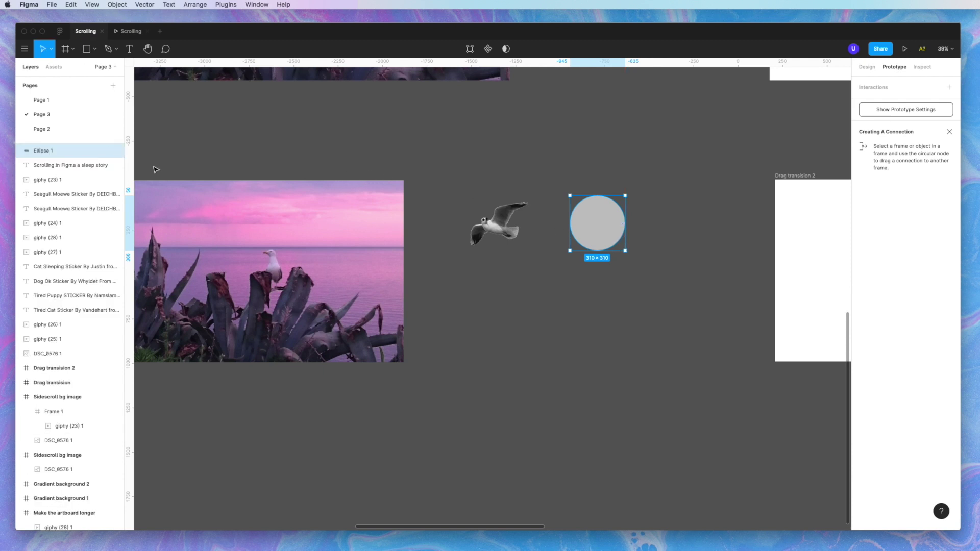
drag(49, 153, 77, 437)
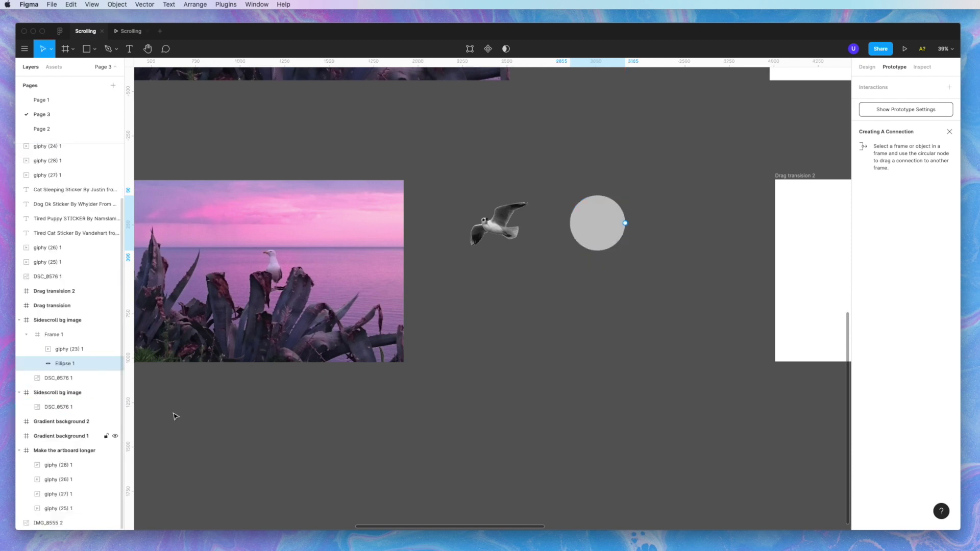
Step: Move the circle far out past the seagull to about X 4069, Y 85
scroll(584, 251, down, 2)
drag(591, 227, 623, 250)
scroll(595, 250, left, 5)
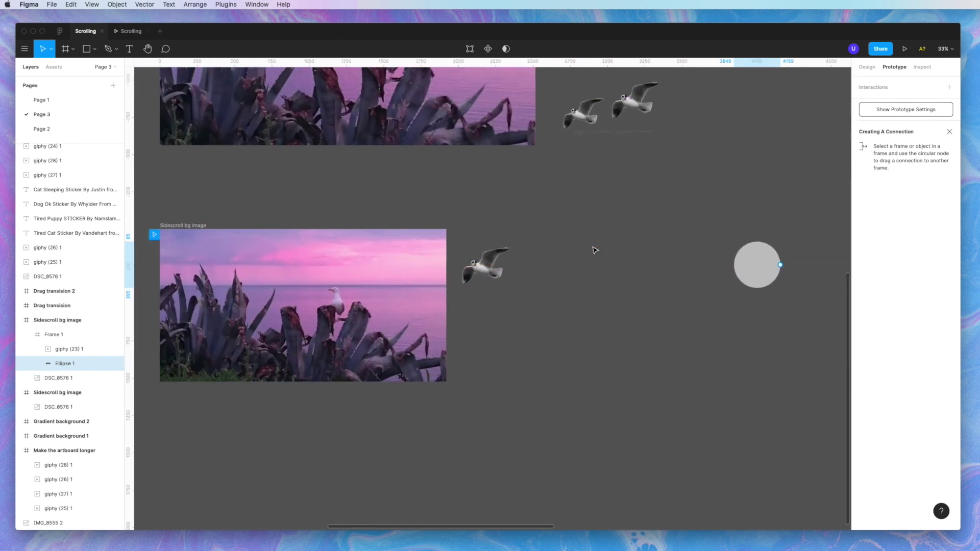
scroll(595, 250, left, 3)
scroll(595, 251, down, 1)
key(shift+Right)
key(shift+Right)
key(shift+Right)
key(shift+Right)
key(shift+Right)
key(shift+Right)
key(shift+Right)
key(shift+Right)
key(shift+Right)
key(shift+Right)
key(shift+Right)
key(shift+Right)
key(shift+Right)
key(shift+Right)
key(shift+Right)
key(shift+Right)
key(shift+Right)
key(shift+Right)
key(shift+Right)
key(shift+Right)
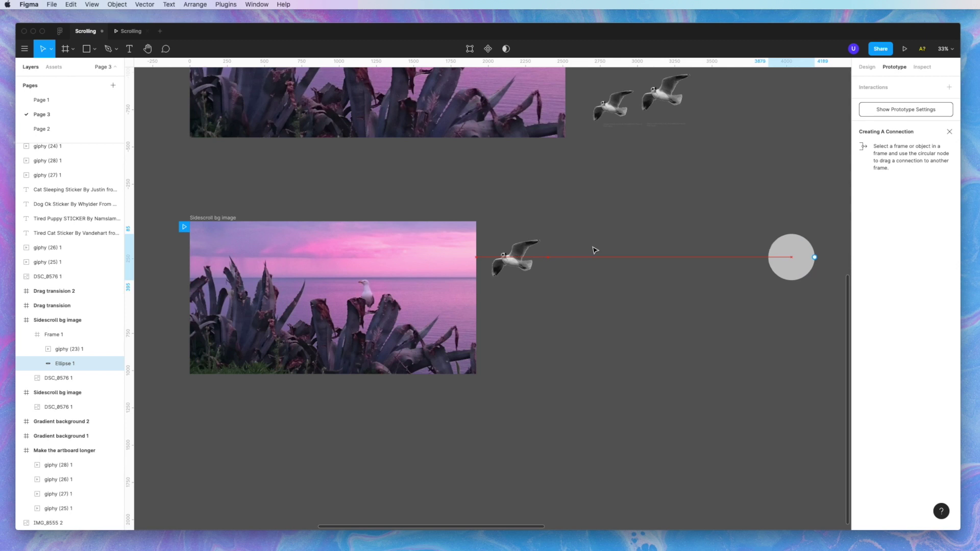
key(shift+Right)
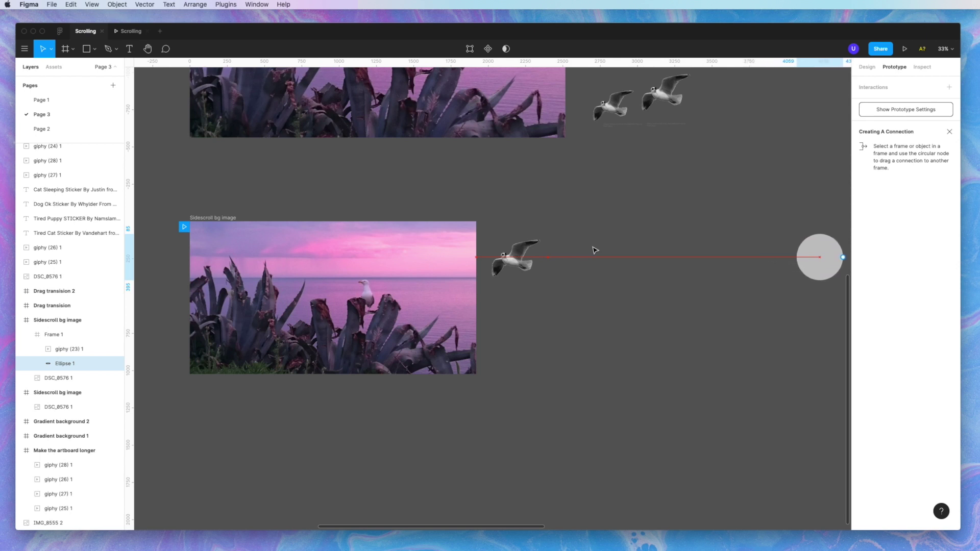
Step: Make the circle invisible by lowering its layer opacity
click(868, 67)
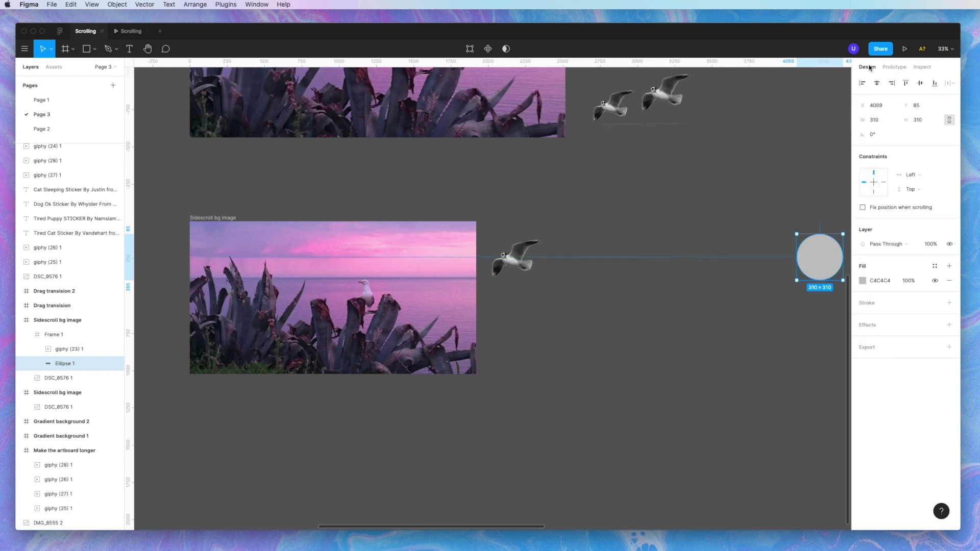
click(928, 247)
key(Return)
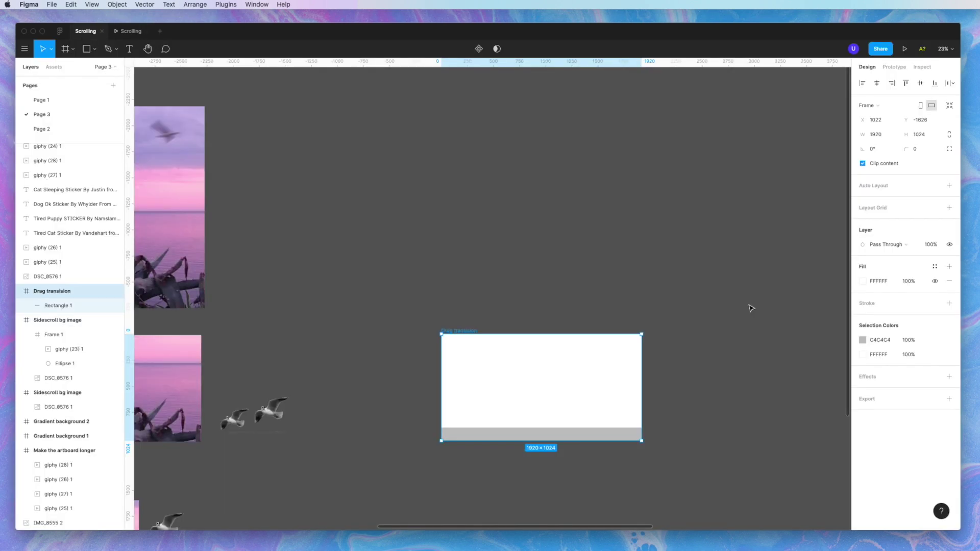
Step: Replace the grey rectangle in the Drag transision frame with a full-size purple one and place a second 1920 × 1024 rectangle below it
click(615, 438)
key(Delete)
scroll(545, 396, up, 5)
scroll(390, 197, down, 2)
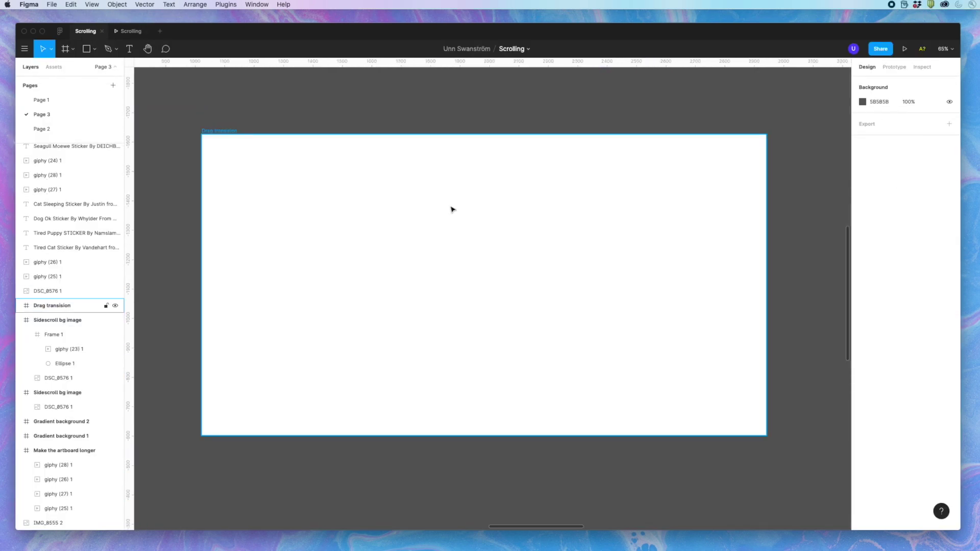
key(r)
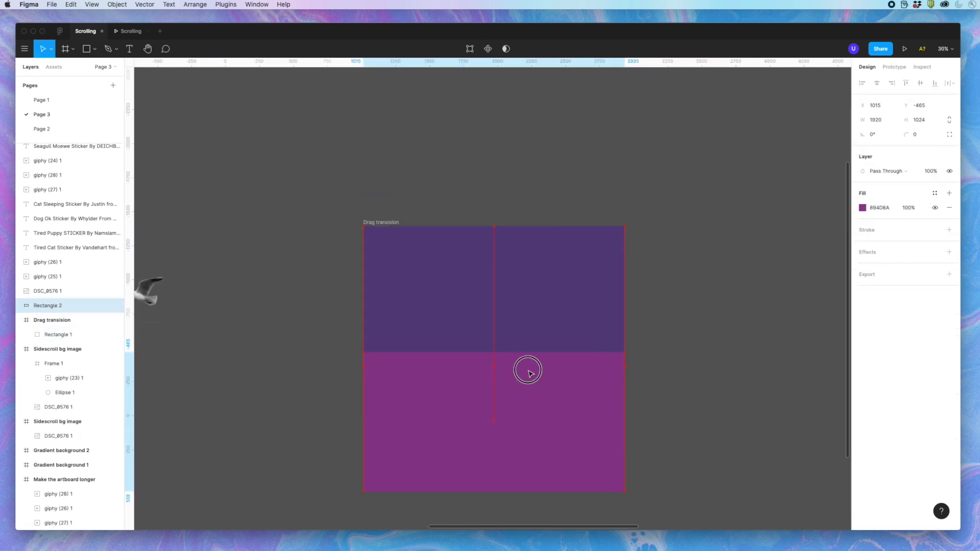
click(529, 365)
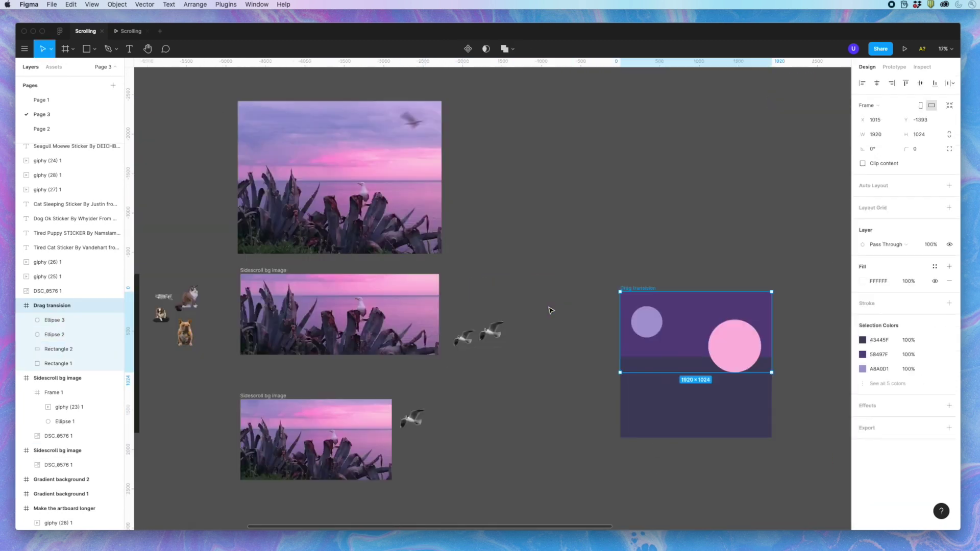
Step: Recolor the Drag transision background rectangle to dark navy 222330, sampling colors from the photos and adjusting the shade
click(691, 348)
click(863, 281)
click(755, 419)
click(269, 250)
click(756, 419)
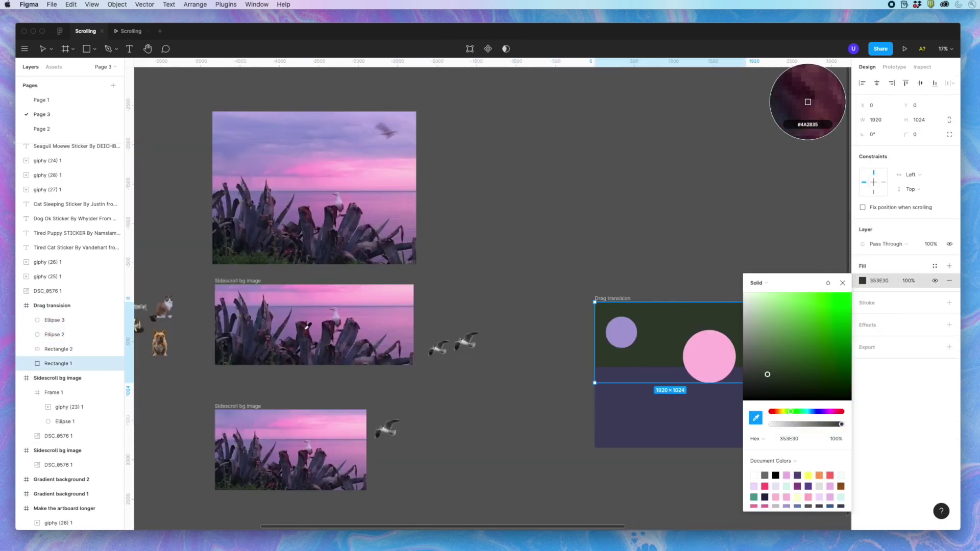
click(308, 325)
scroll(659, 390, down, 2)
click(786, 377)
drag(786, 378, 770, 368)
scroll(648, 350, up, 3)
click(756, 418)
click(679, 434)
click(773, 382)
Step: Add a small muted purple circle, fill 9E7EA5, partly behind the large pink circle
scroll(682, 372, right, 2)
drag(528, 338, 541, 355)
click(862, 281)
drag(770, 311, 768, 331)
scroll(526, 339, up, 5)
click(313, 329)
scroll(312, 329, down, 4)
drag(421, 342, 606, 344)
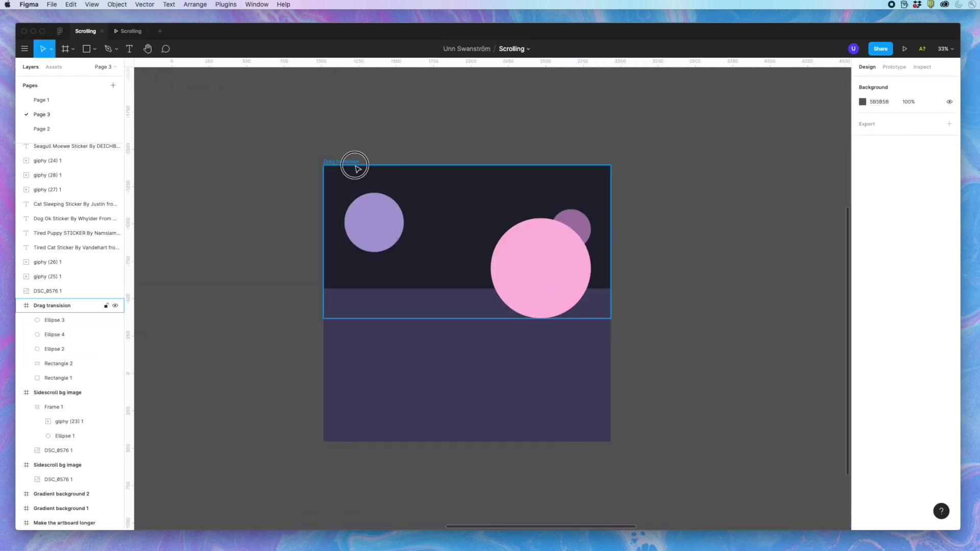
Step: Duplicate the Drag transision frame beside the original and raise the copy's lower rectangle until it fills the copied frame
click(354, 164)
scroll(429, 190, up, 3)
scroll(430, 191, down, 3)
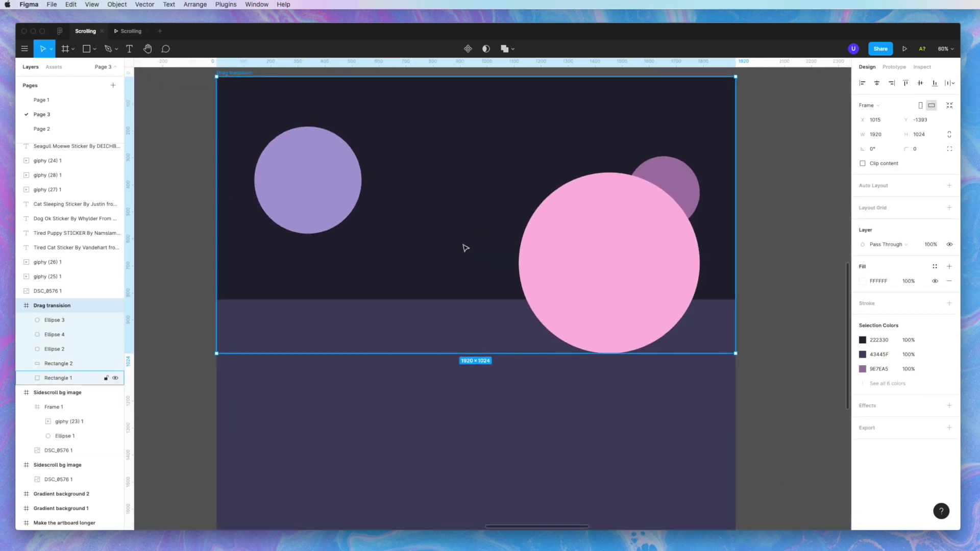
scroll(470, 256, up, 2)
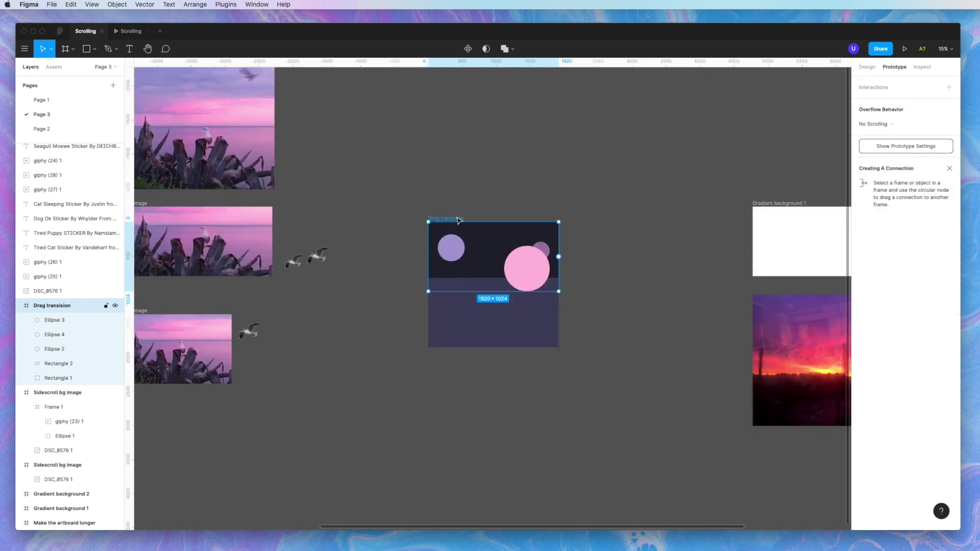
drag(459, 221, 598, 223)
scroll(693, 168, up, 4)
drag(591, 432, 590, 369)
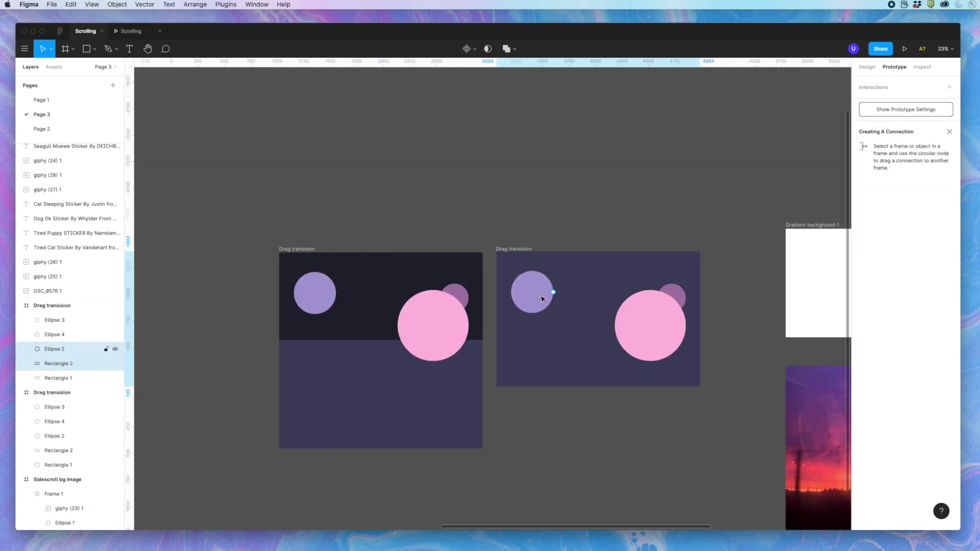
Step: Rearrange the copied frame's circles: raise the lilac one over the top edge, shrink the pink one and enlarge the muted purple one
drag(543, 294, 542, 254)
click(660, 342)
drag(686, 361, 658, 333)
click(667, 306)
drag(639, 315, 621, 349)
drag(649, 327, 649, 306)
click(556, 419)
Step: Connect the lower rectangle in the original Drag transision frame to the copied frame with a Navigate To interaction
click(381, 391)
scroll(408, 391, left, 1)
drag(517, 391, 552, 307)
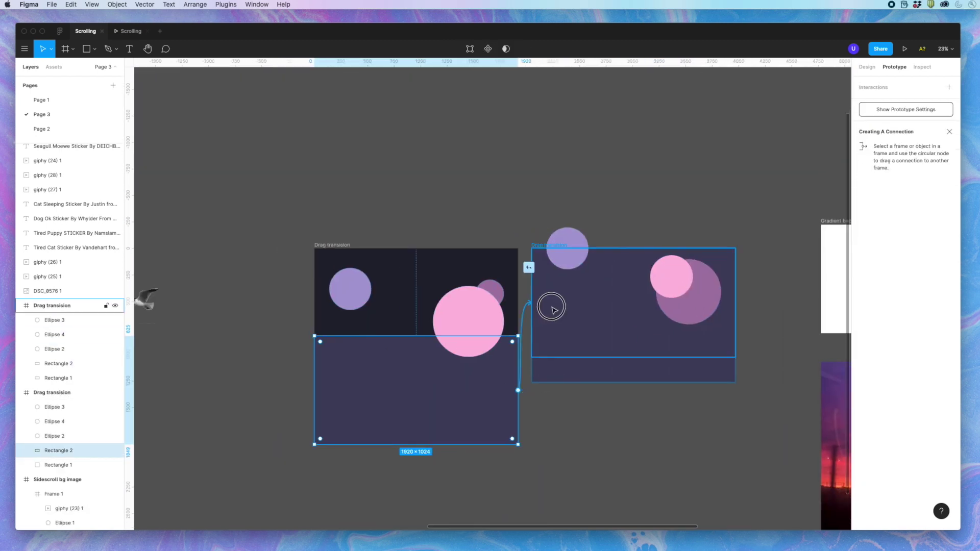
key(super+z)
scroll(421, 391, left, 2)
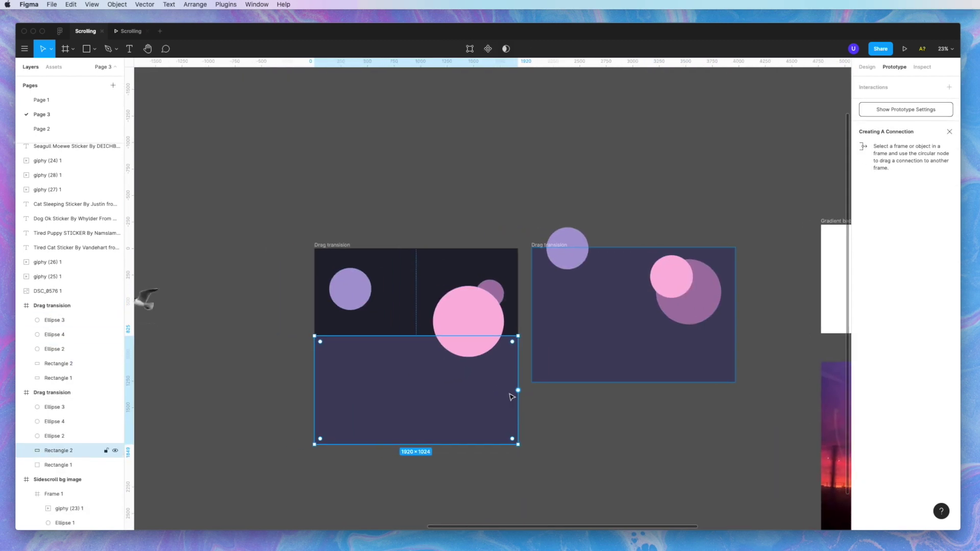
drag(518, 390, 554, 307)
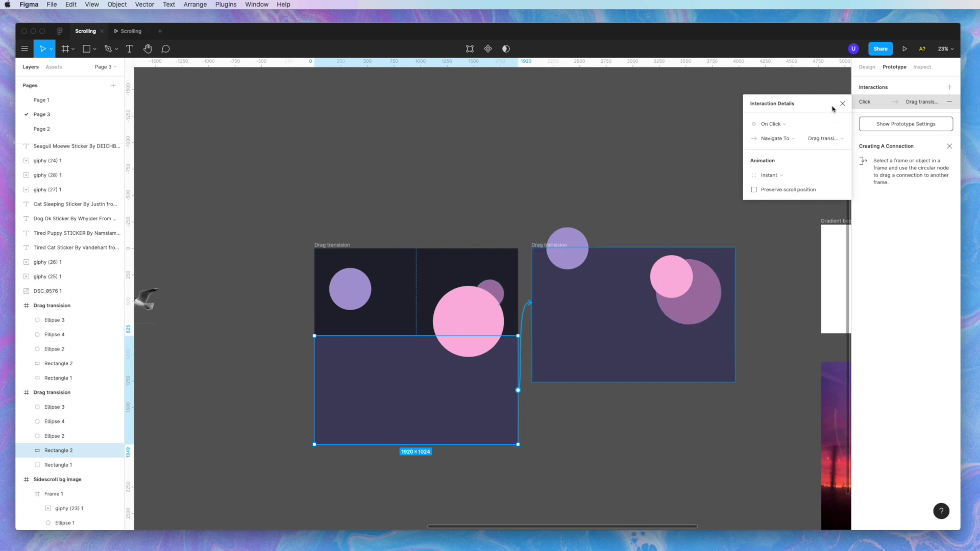
Step: Set the interaction's trigger to On Drag, using Smart Animate with Ease In And Out Back easing and a duration of 2000 ms
click(788, 123)
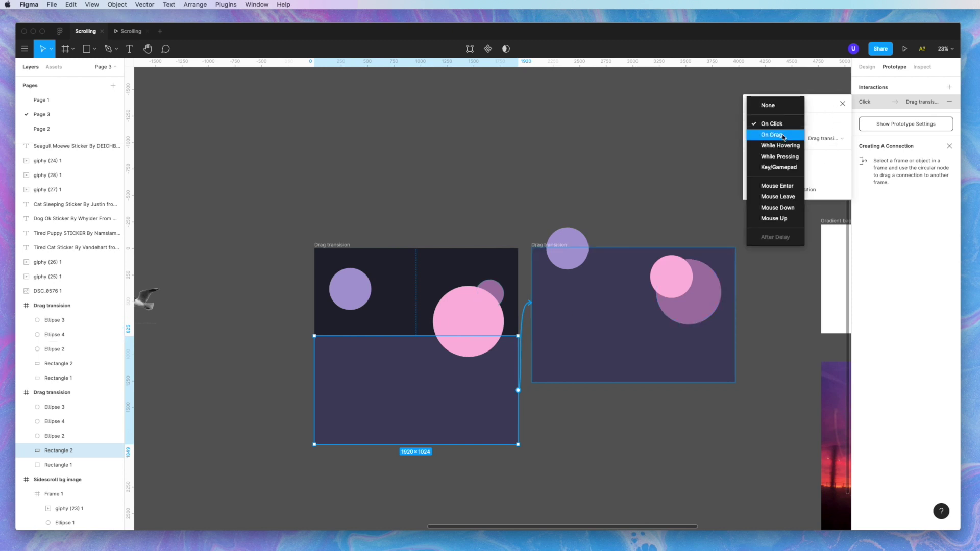
click(781, 137)
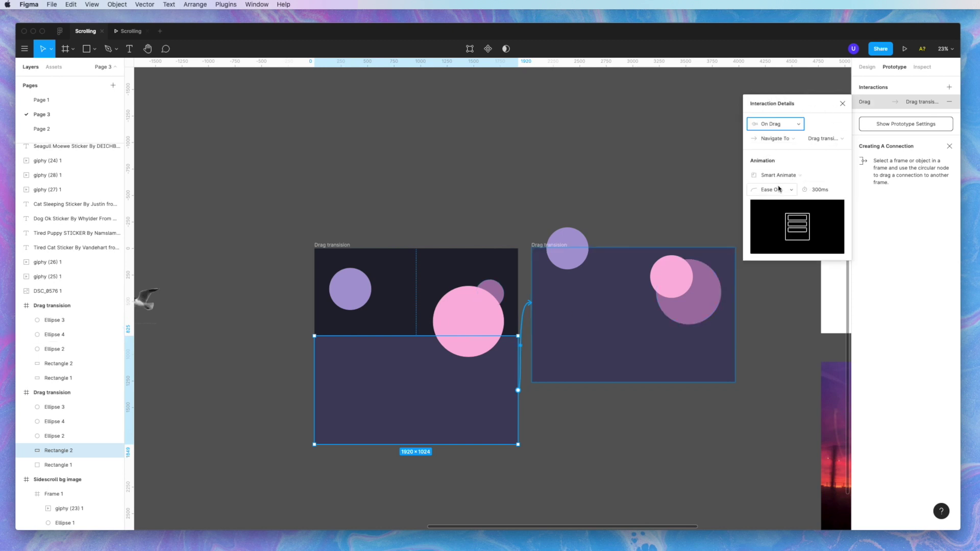
click(777, 190)
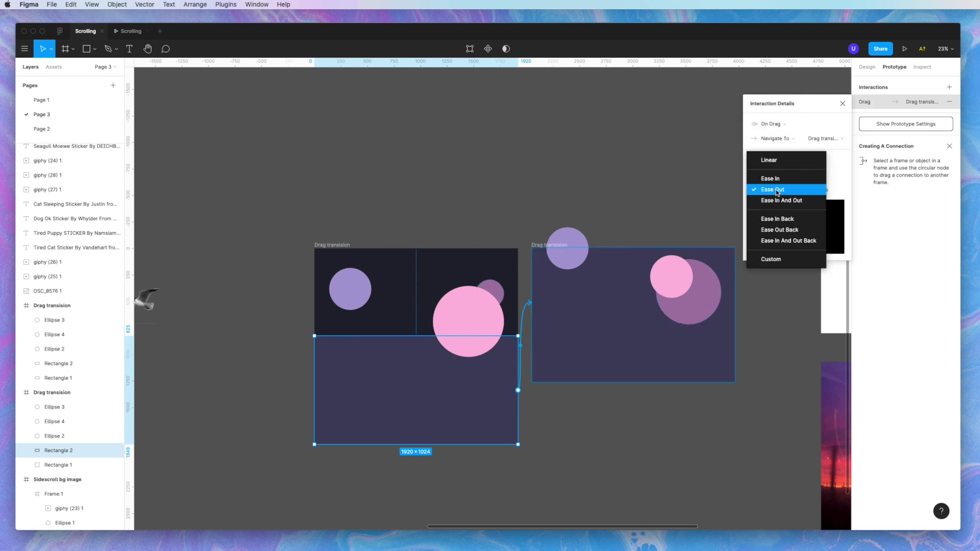
click(792, 238)
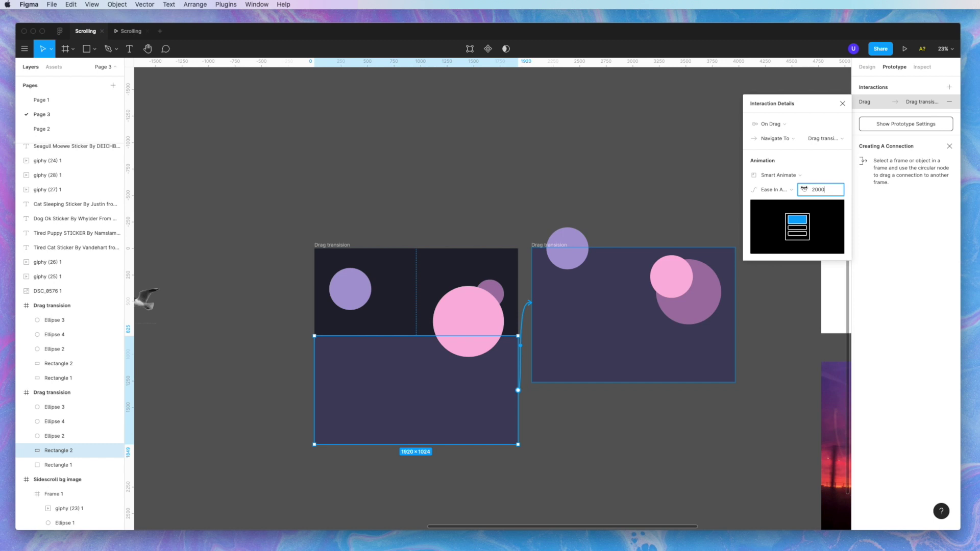
Step: Connect the rectangle in the copied Drag transision frame back to the original frame
click(548, 245)
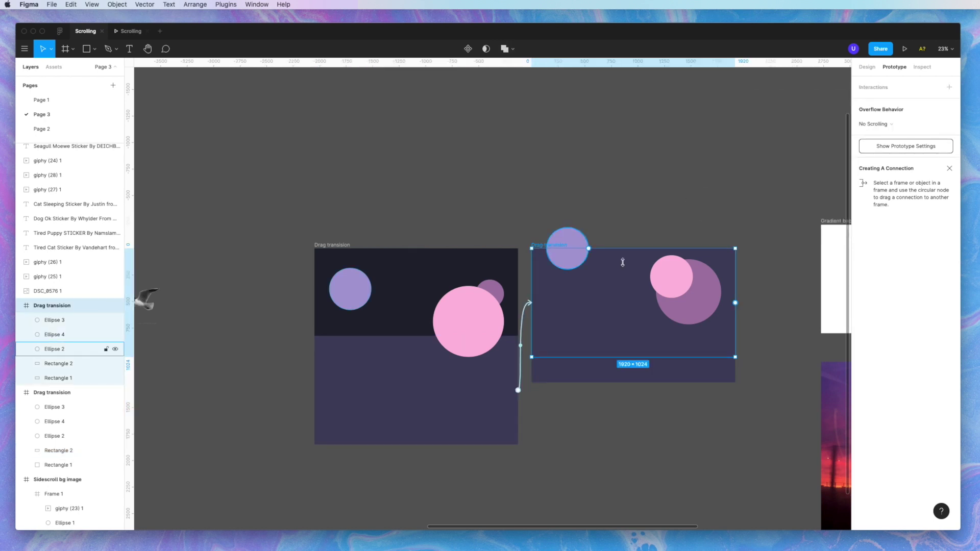
click(594, 309)
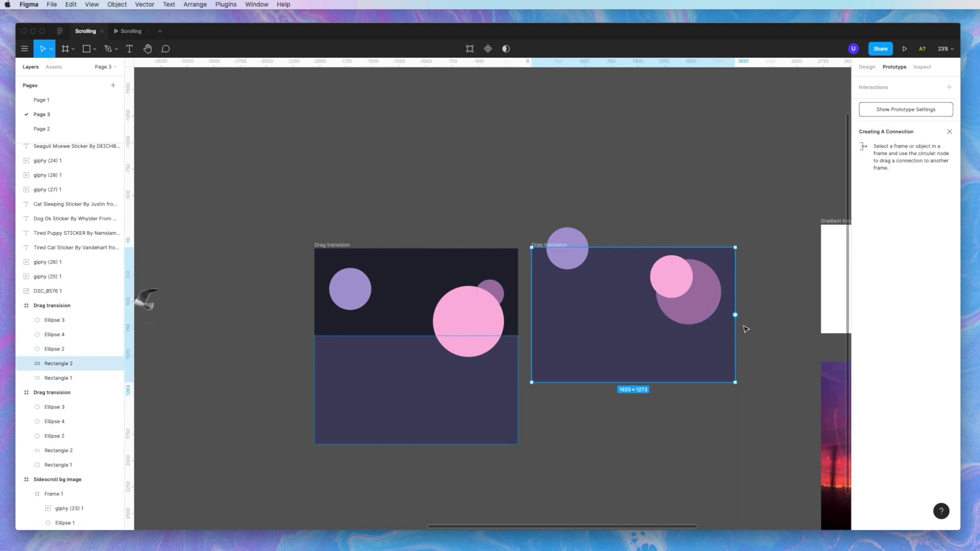
drag(736, 315, 518, 334)
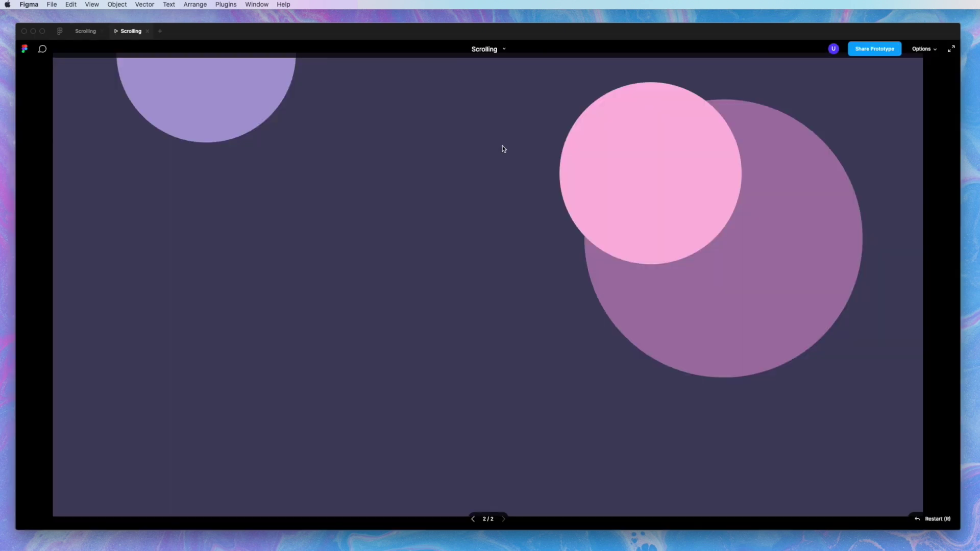
Step: Test the drag transition repeatedly in both directions in the prototype preview, and return to the design file
drag(503, 148, 516, 325)
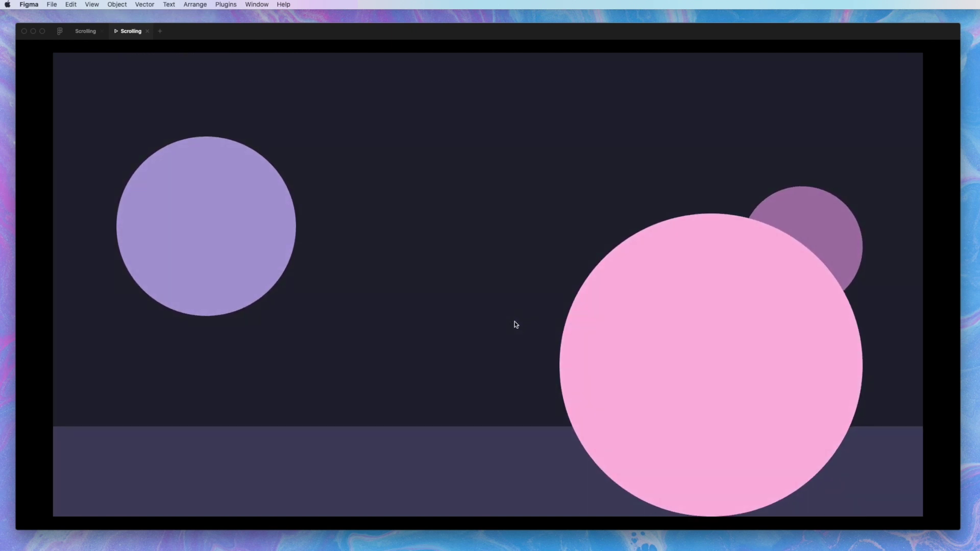
drag(352, 459, 385, 229)
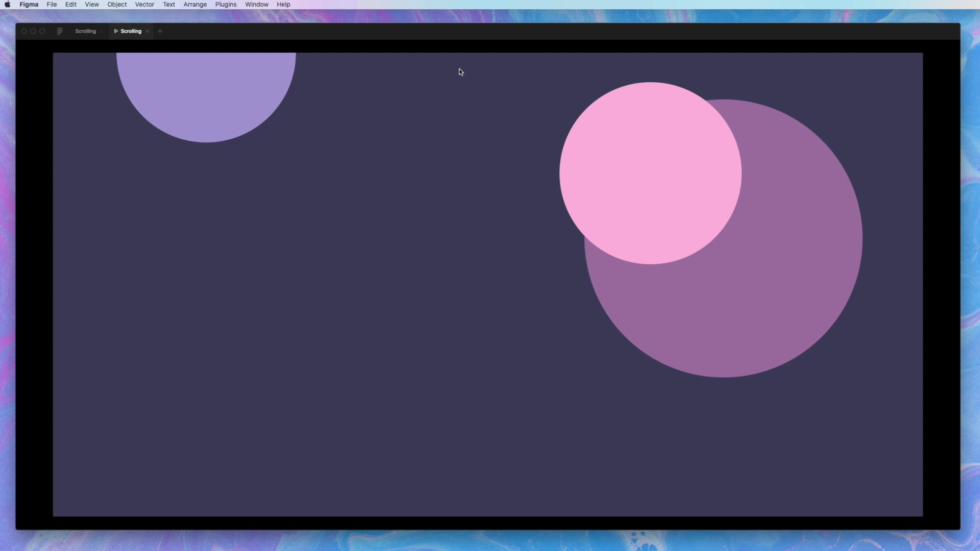
drag(459, 68, 450, 219)
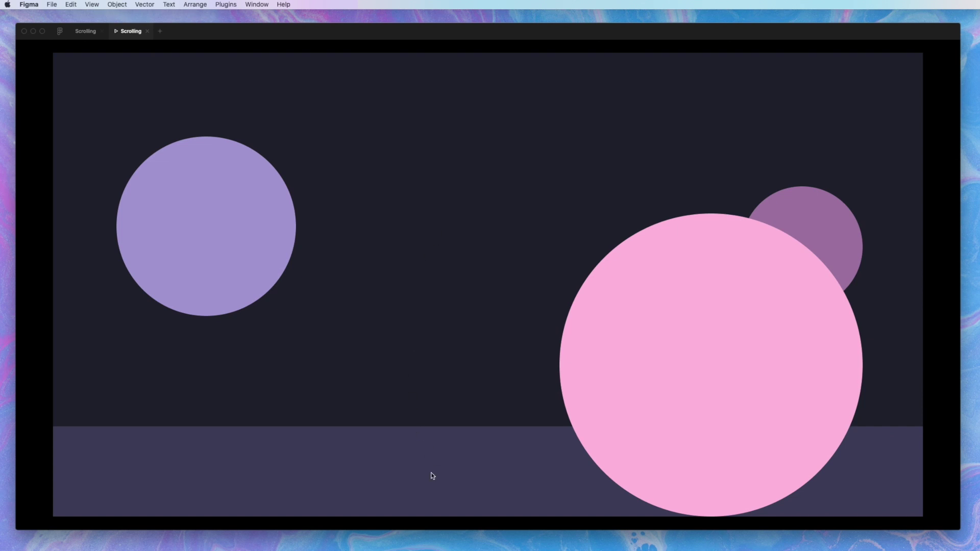
drag(433, 476, 455, 282)
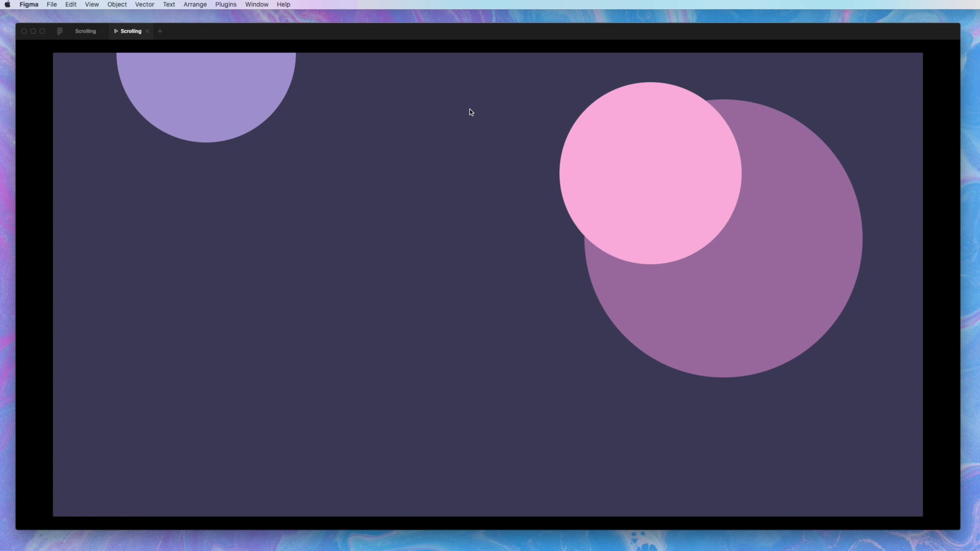
drag(471, 109, 470, 264)
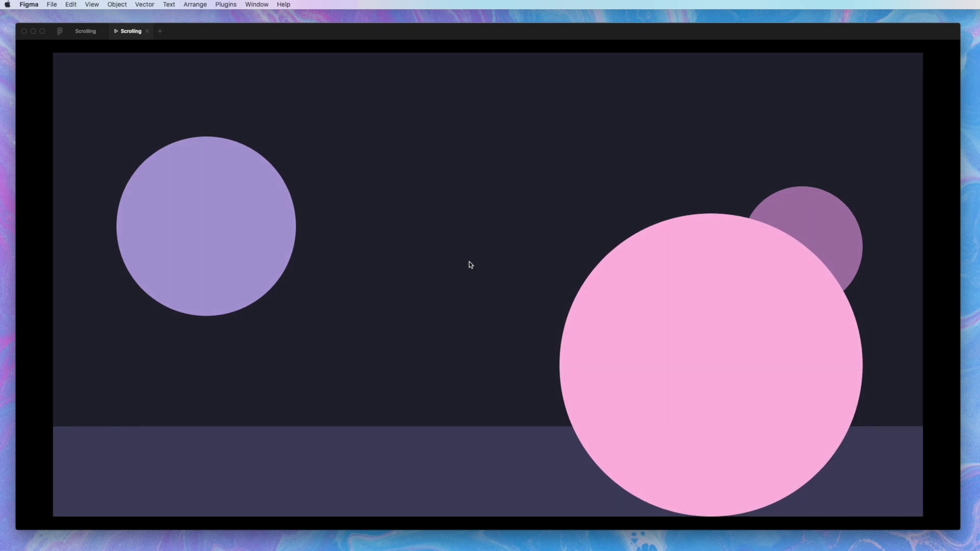
drag(470, 265, 447, 109)
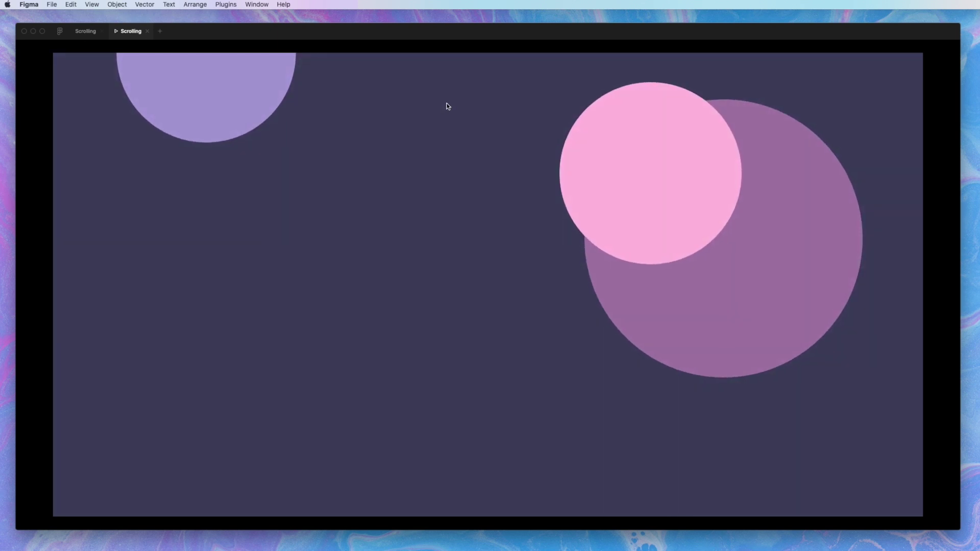
drag(448, 104, 448, 389)
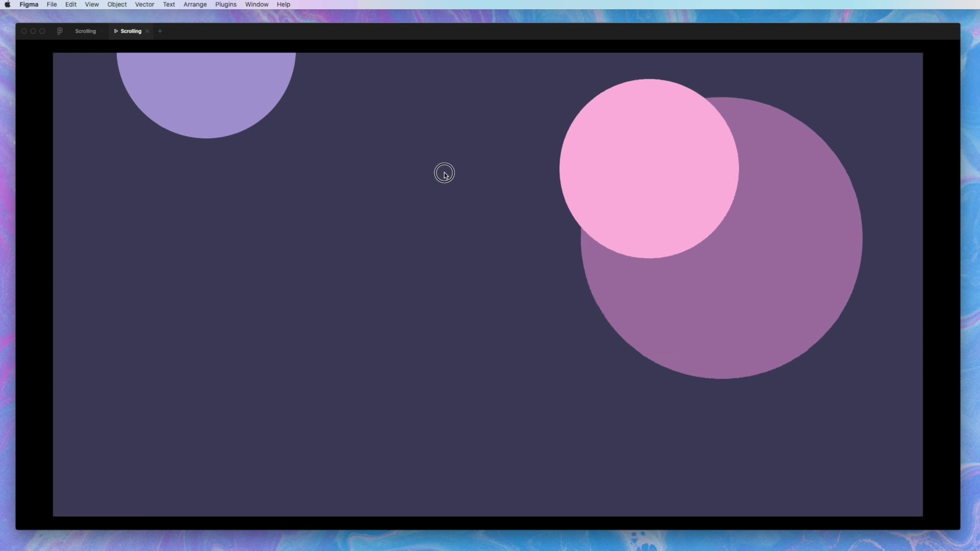
scroll(444, 245, up, 5)
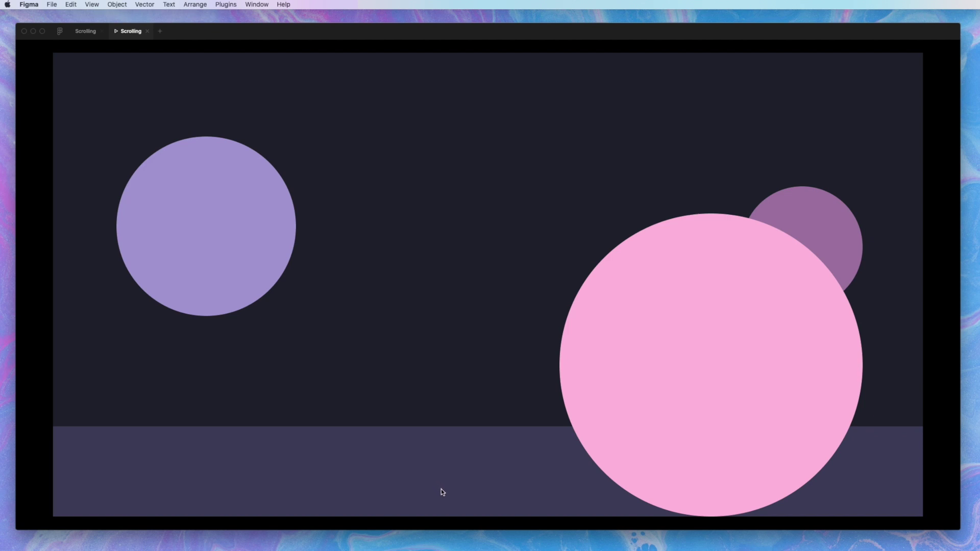
key(ctrl+Tab)
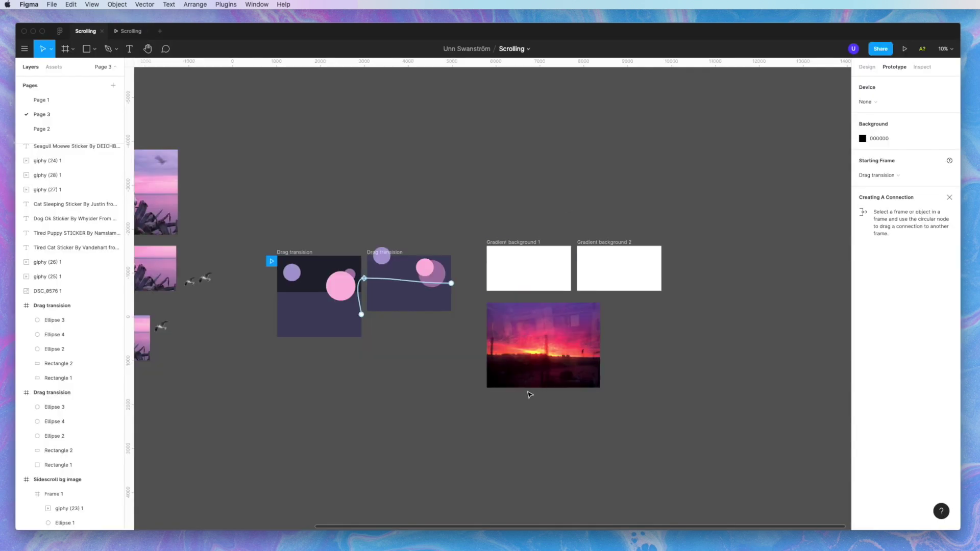
Step: Move the sunset photo above the Gradient background frames and line up its side edge with Gradient background 1
scroll(560, 333, up, 5)
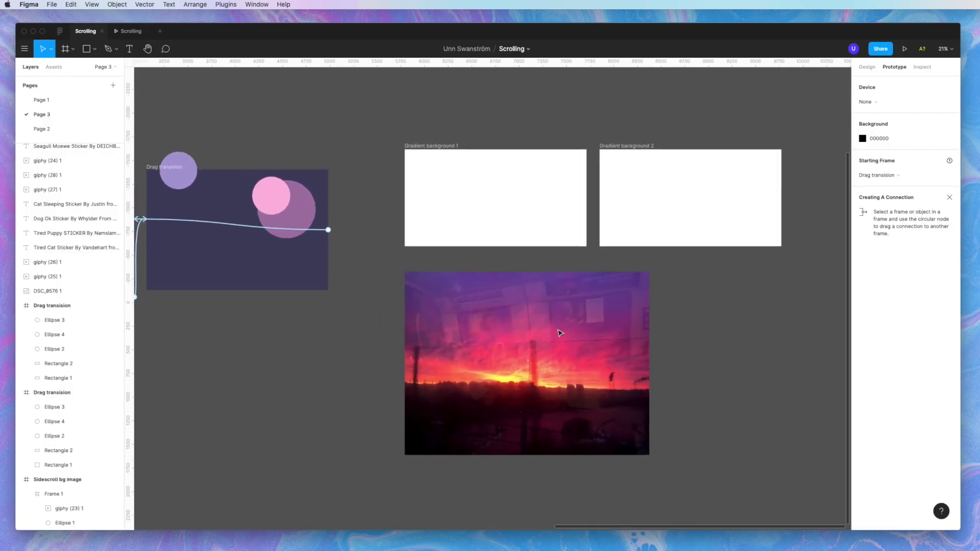
scroll(560, 333, up, 3)
drag(508, 427, 502, 123)
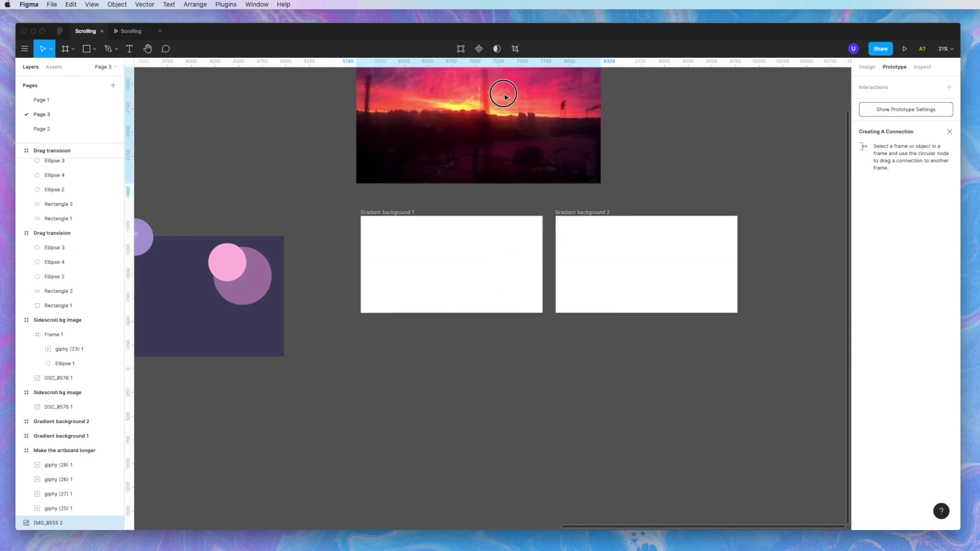
scroll(544, 292, up, 2)
drag(544, 292, 542, 298)
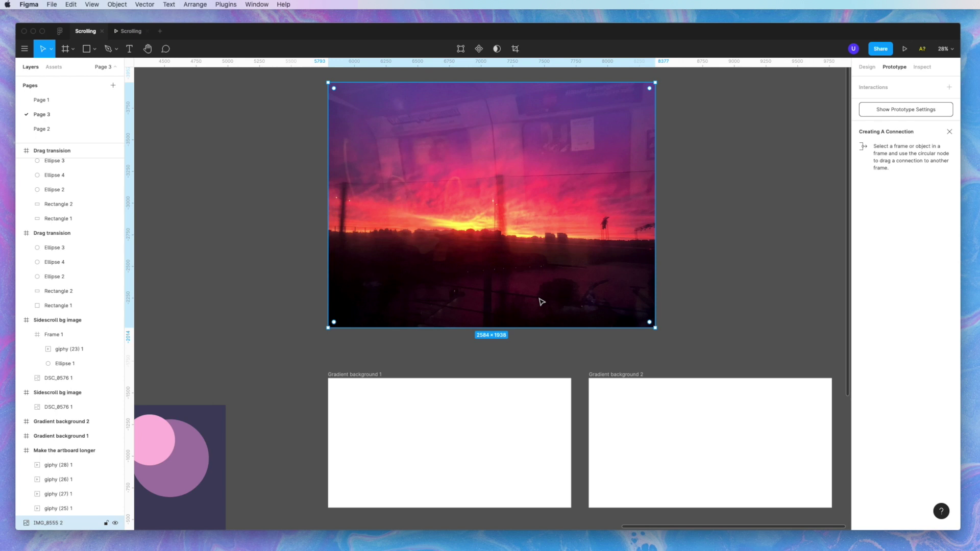
Step: Give Gradient background 1 a linear gradient fill, with its first stop in purple 5A4B81 sampled from the sunset photo's upper corner
click(510, 409)
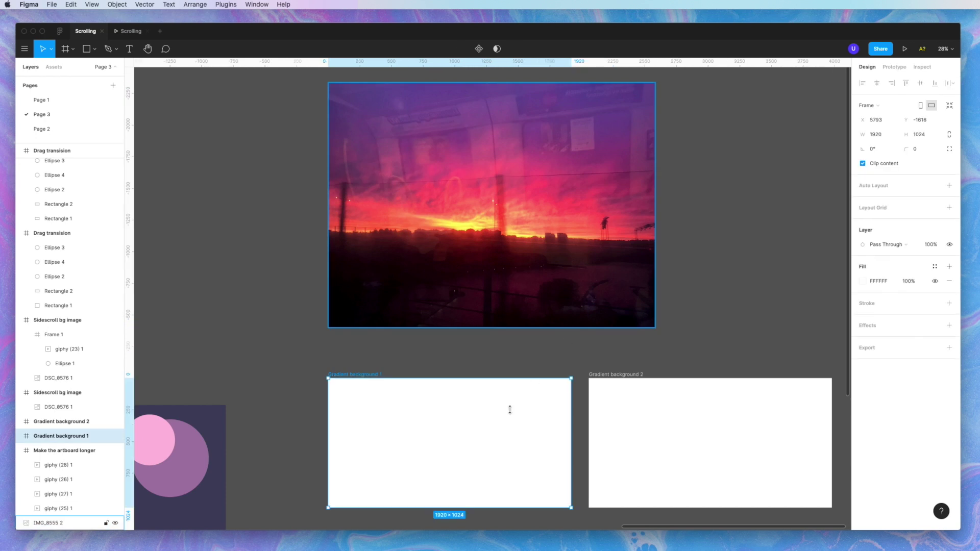
click(478, 485)
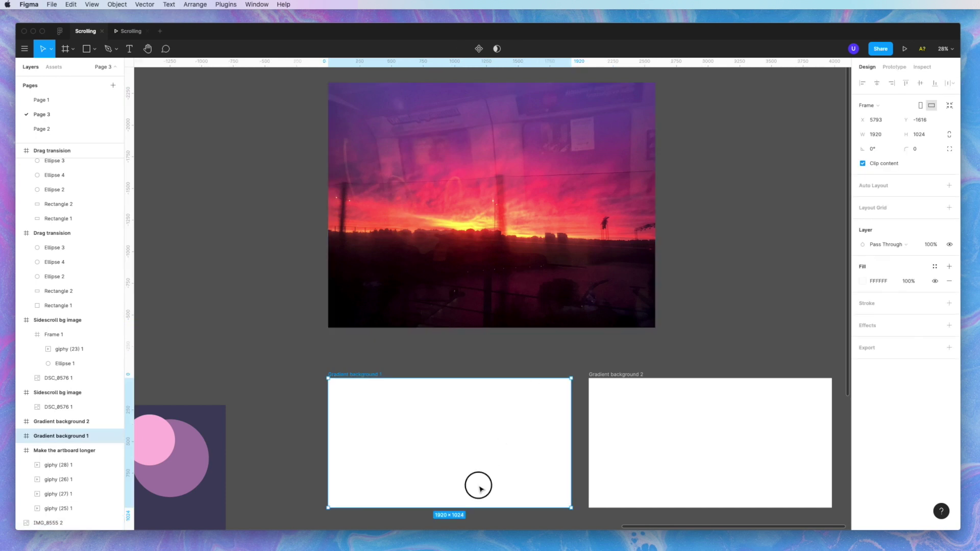
click(863, 281)
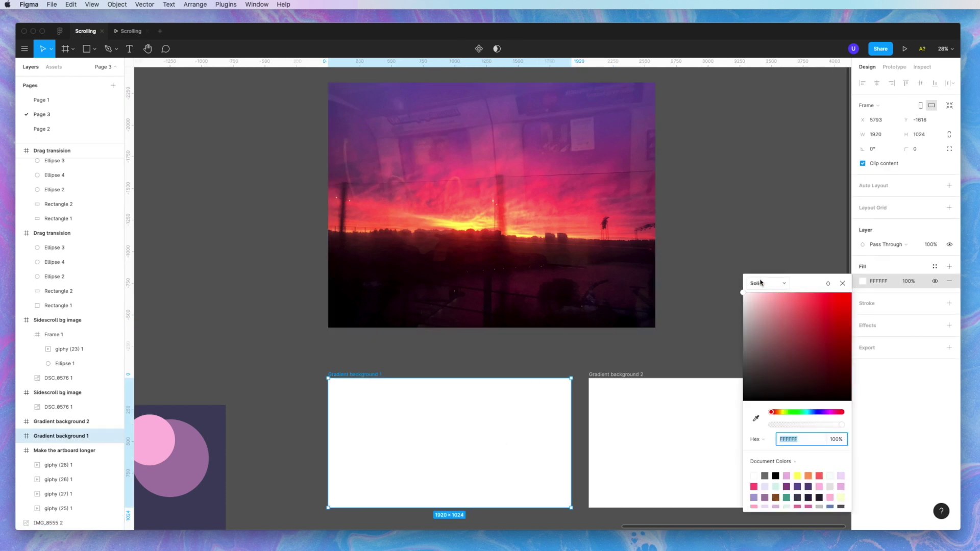
click(761, 284)
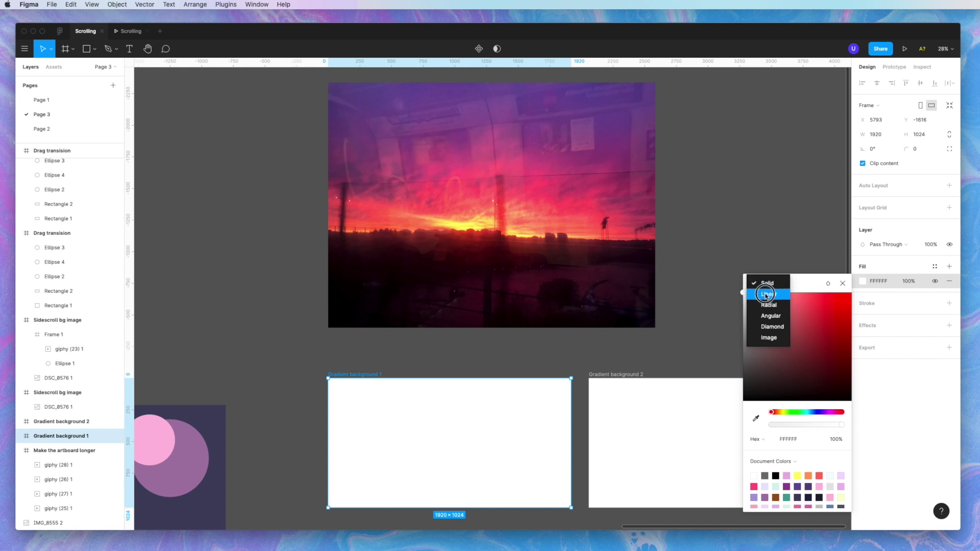
click(765, 295)
click(758, 453)
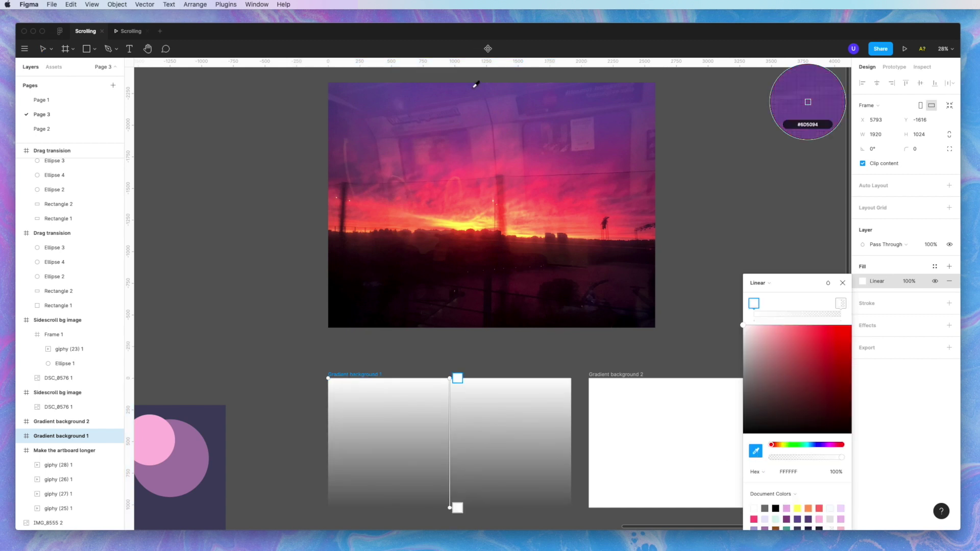
click(333, 83)
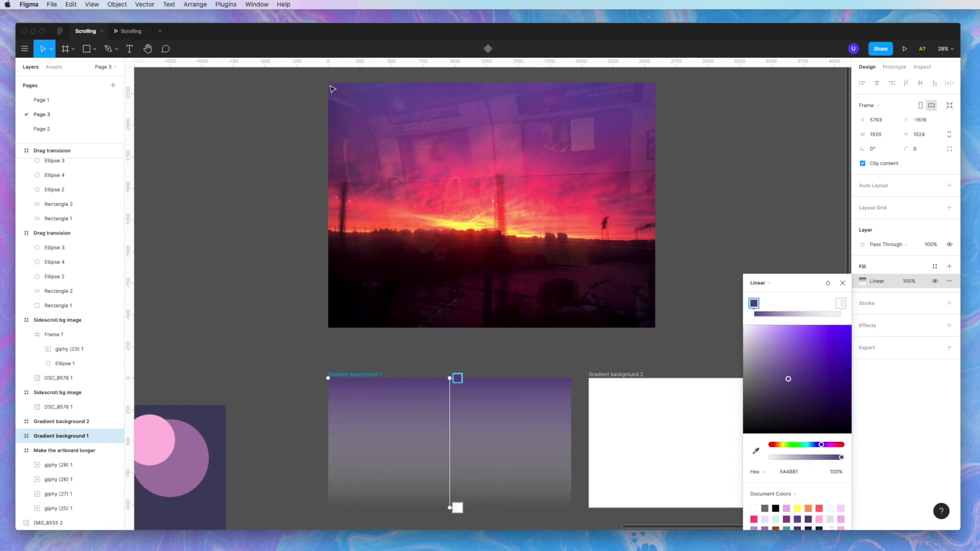
Step: Set the gradient's end stop to the bright yellow FFFD80 sampled from the photo's horizon
click(842, 305)
click(756, 451)
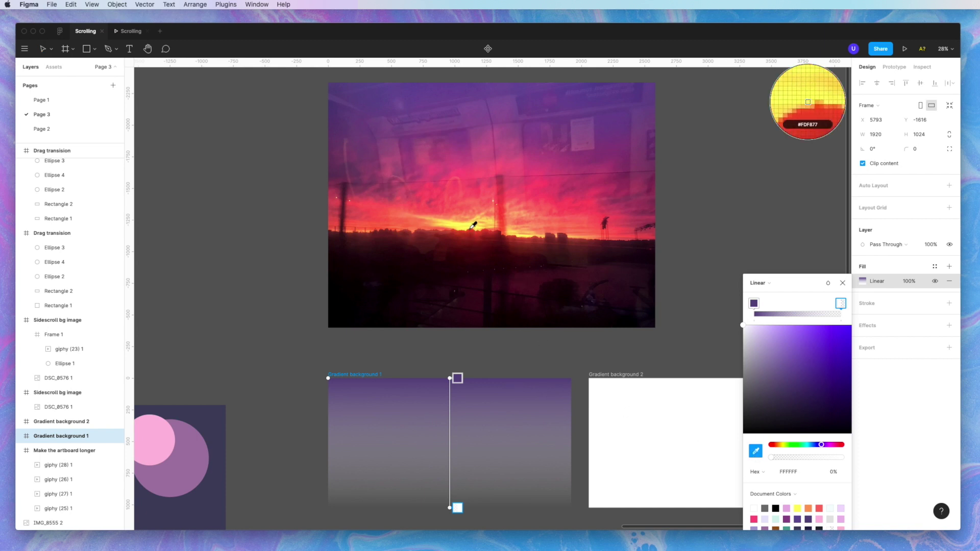
click(471, 228)
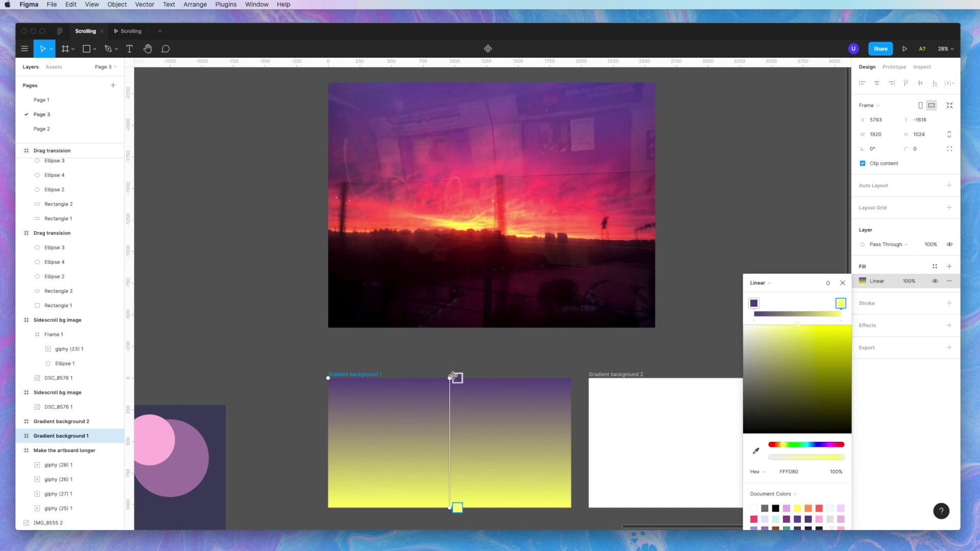
mouse_move(454, 378)
mouse_down()
mouse_move(453, 504)
mouse_move(451, 384)
mouse_up()
Step: Add a purple stop near the gradient's start and a magenta AE628E stop after it, sampling their colours from the photo's sky
click(782, 315)
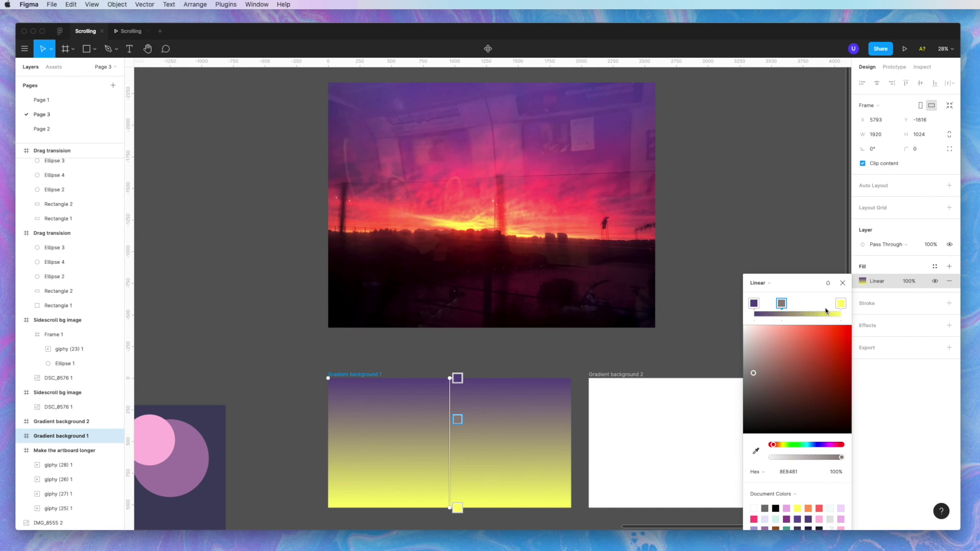
drag(787, 306, 767, 305)
click(779, 314)
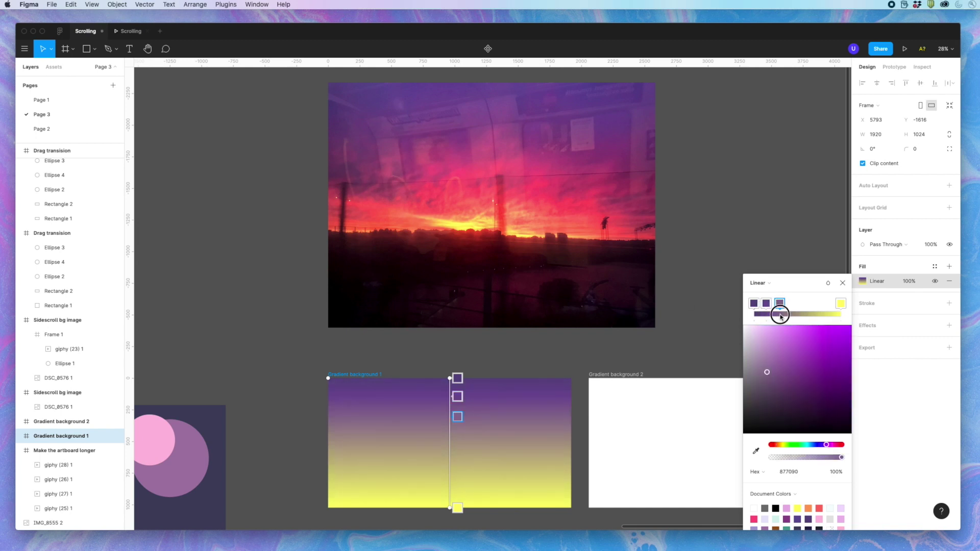
click(756, 451)
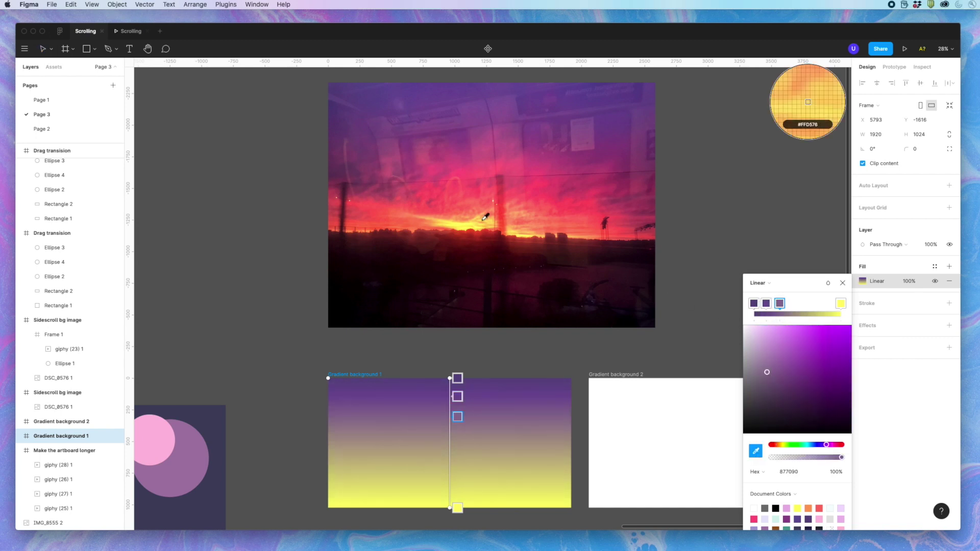
click(487, 146)
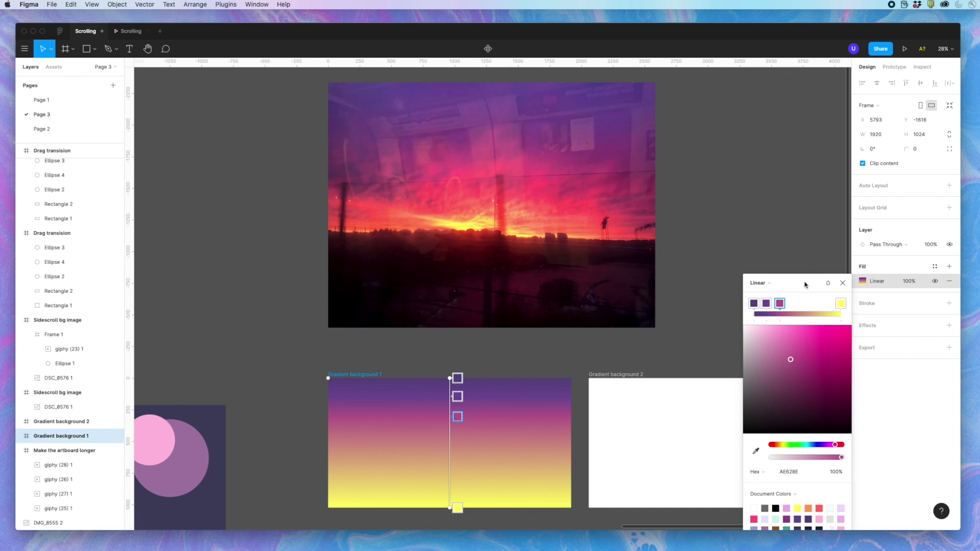
Step: Add two more pink-red stops before the yellow, sample their colours from the sunset, and space the gradient's stops evenly
click(789, 314)
click(802, 314)
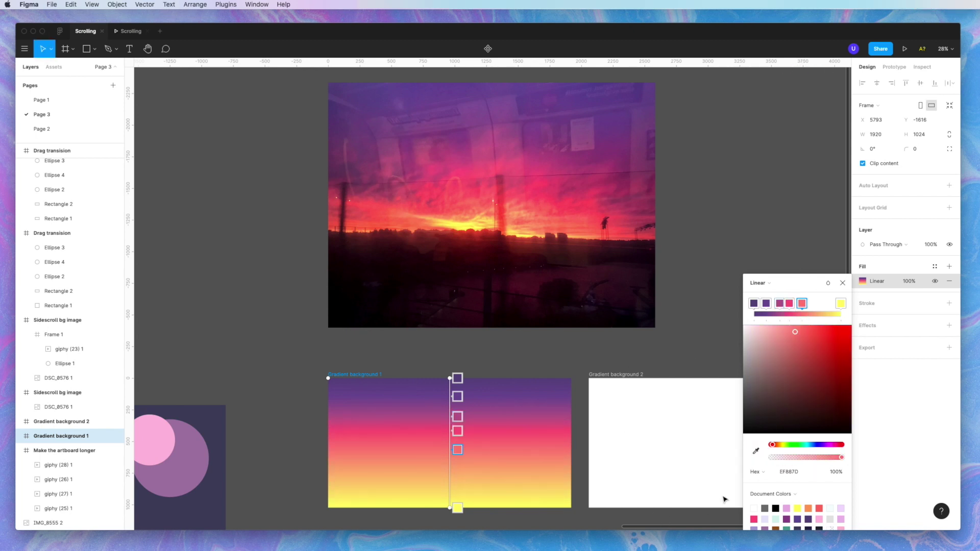
click(757, 451)
click(522, 201)
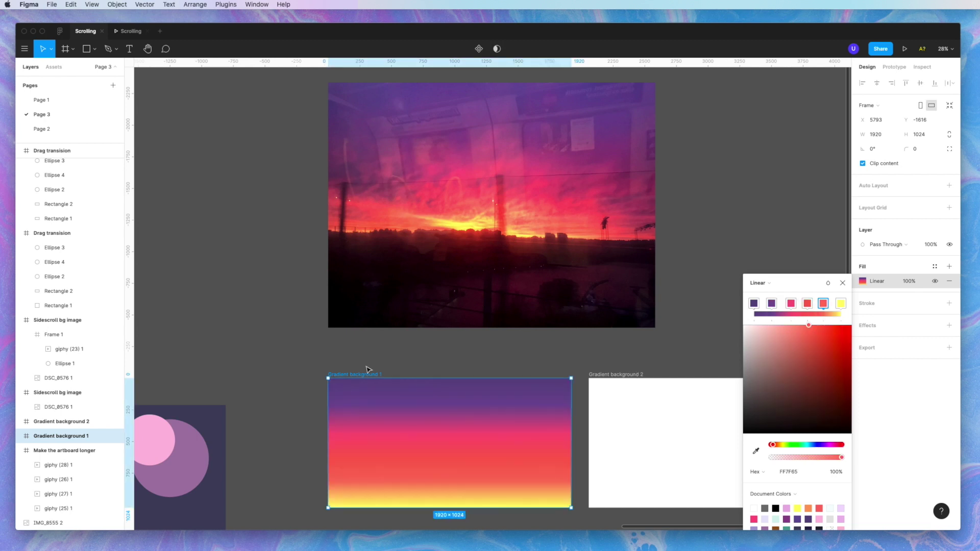
Step: Extend Gradient background 1 downward to a height of about 2663, keeping its width at 1920
scroll(378, 438, down, 2)
scroll(378, 437, down, 3)
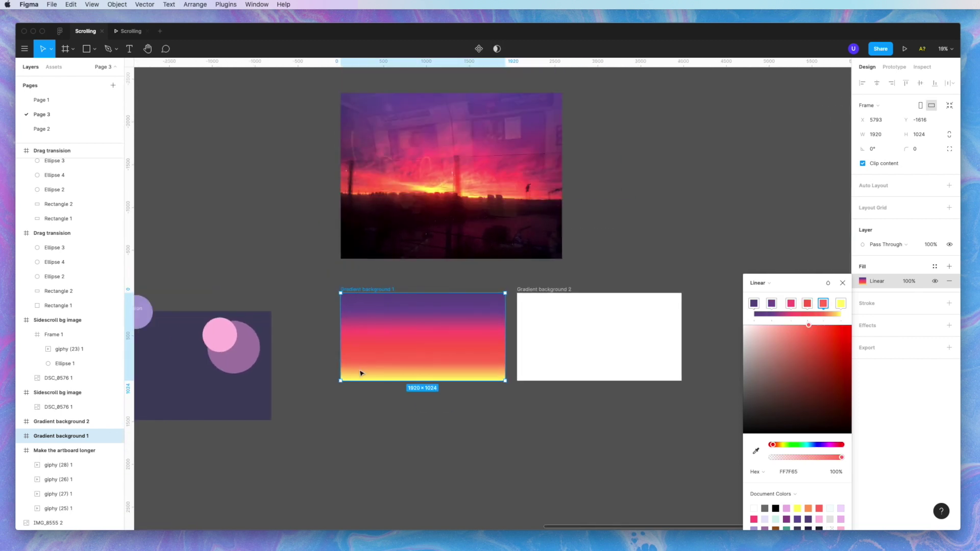
click(389, 384)
drag(389, 384, 383, 526)
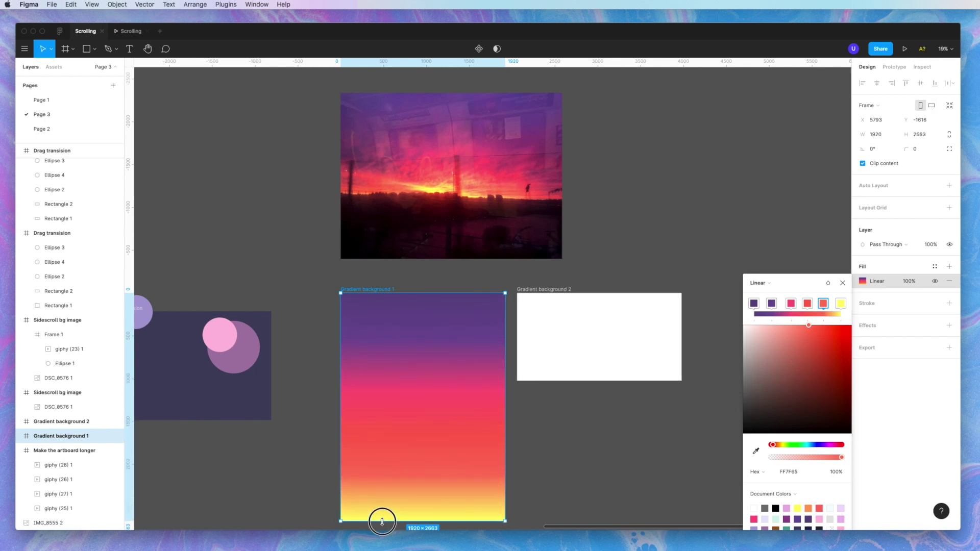
Step: Preview the extended Gradient background 1 frame in the prototype presentation
scroll(481, 318, down, 3)
key(alt+9)
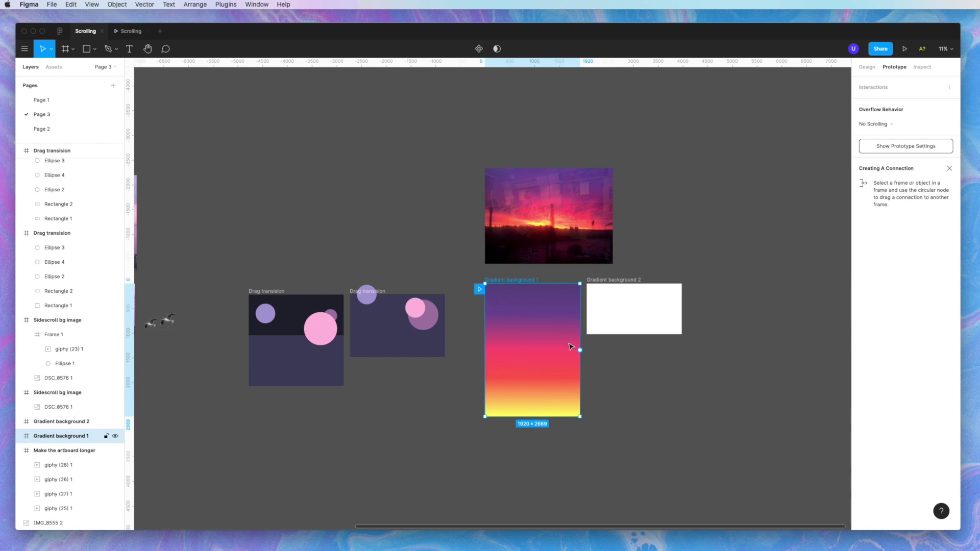
scroll(531, 280, up, 3)
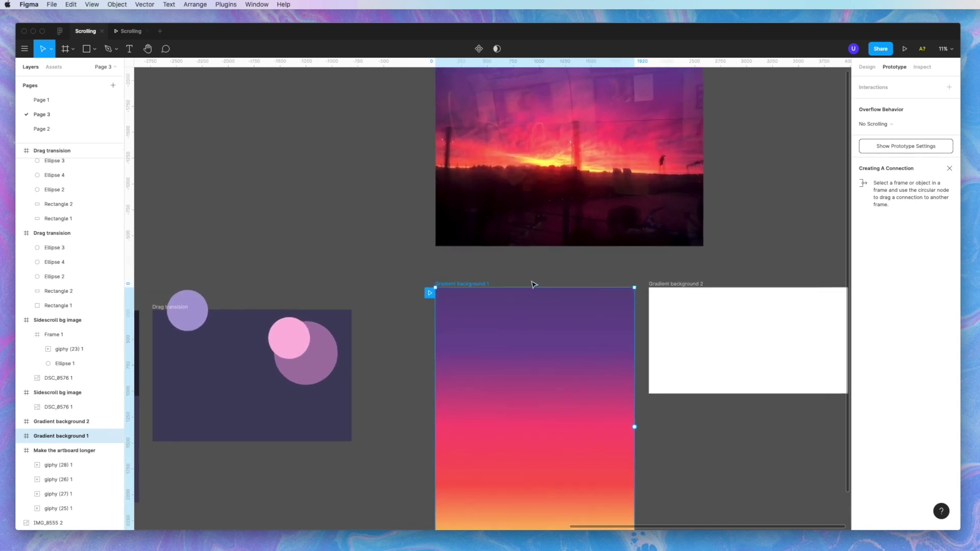
scroll(533, 284, down, 2)
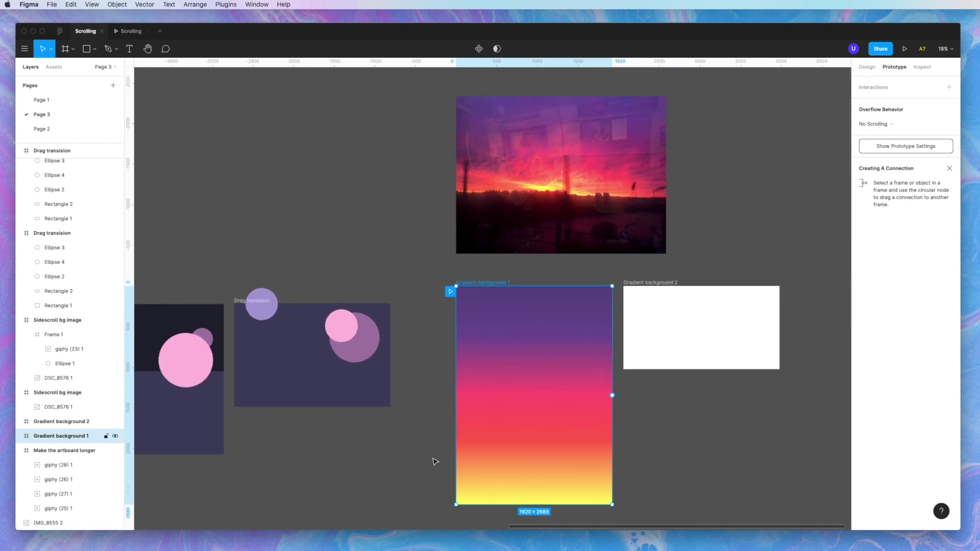
click(905, 49)
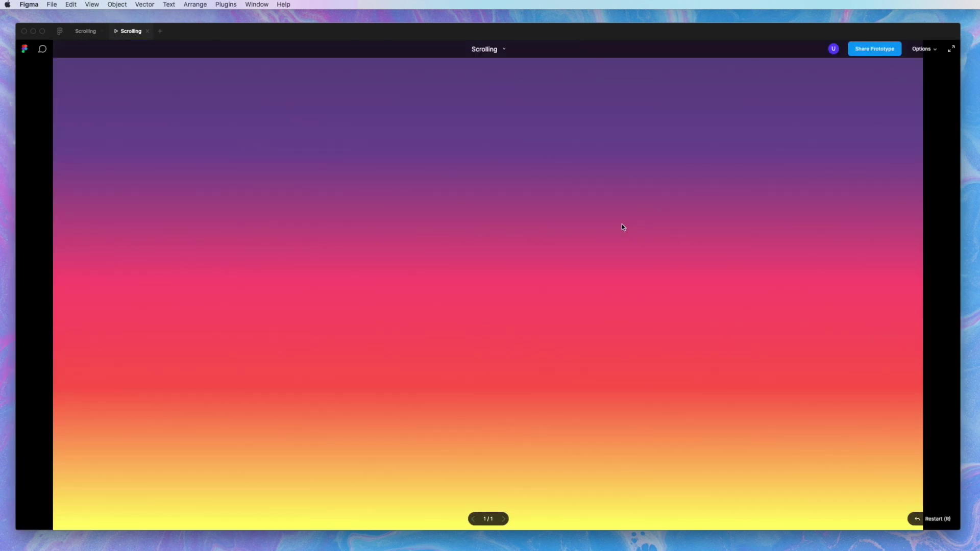
Step: Return to the design file and place a copy of the 183 × 183 black circle near the bottom edge of Gradient background 1
key(ctrl+Tab)
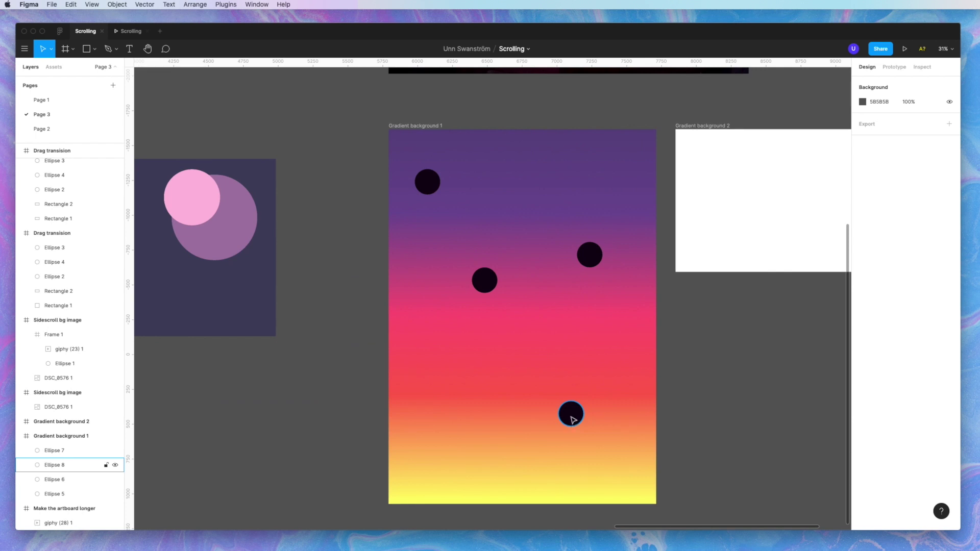
alt+drag(571, 415, 501, 492)
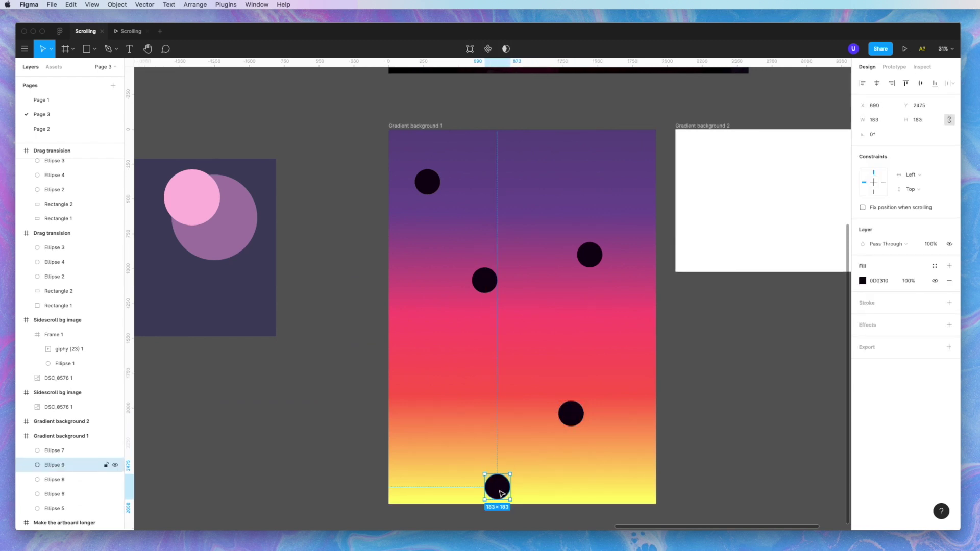
Step: Preview Gradient background 1 with its black circles and scroll down and back up to examine how background and circles move
ctrl+scroll(498, 489, down, 6)
click(469, 307)
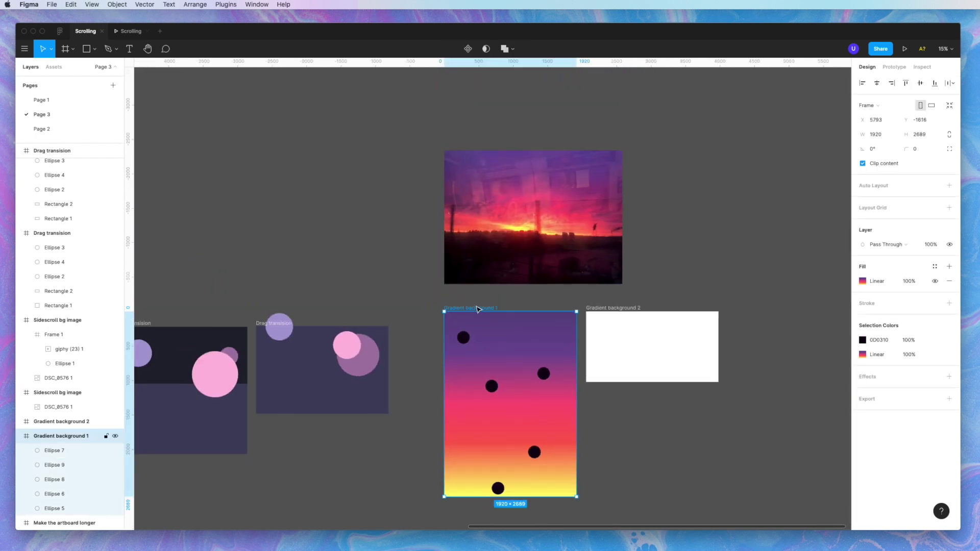
key(super+alt+Return)
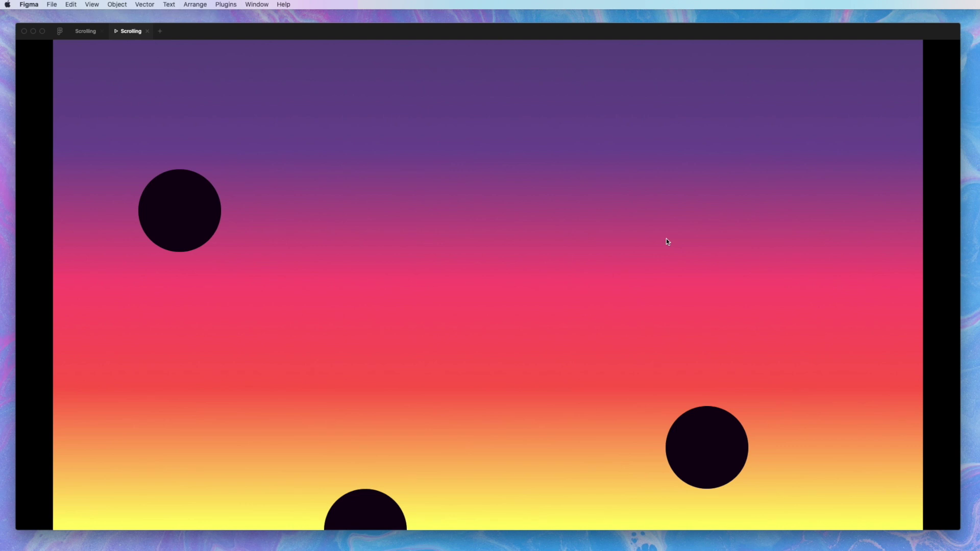
scroll(667, 238, down, 3)
scroll(666, 238, down, 5)
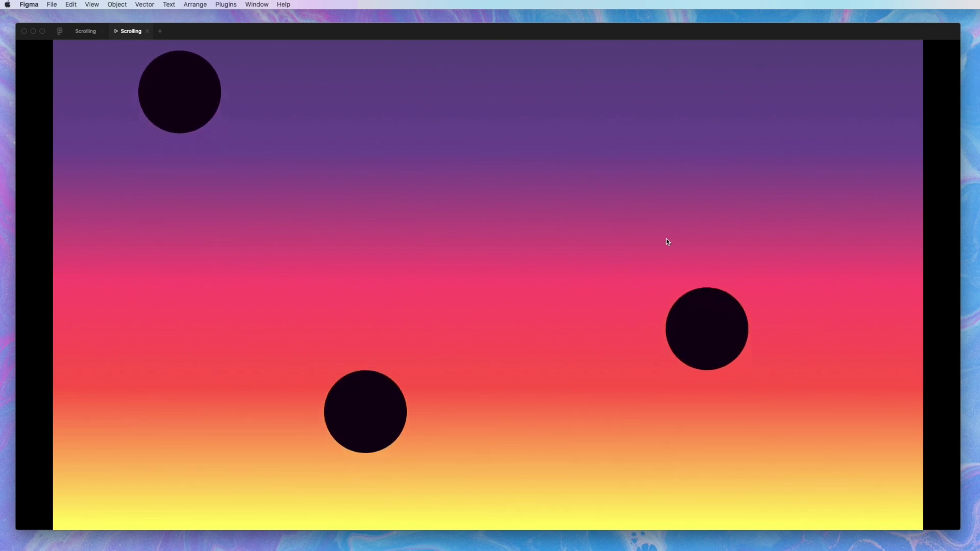
scroll(666, 238, down, 1)
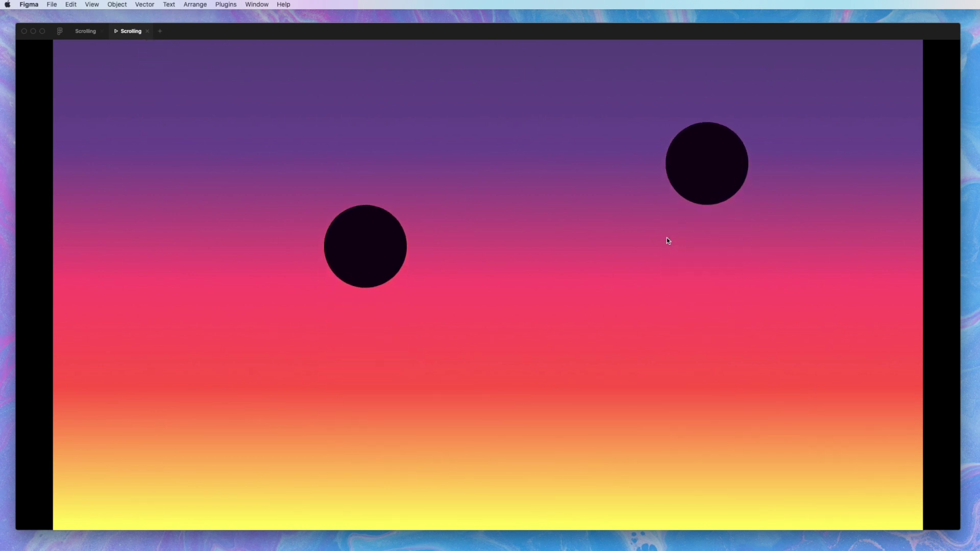
scroll(666, 240, down, 4)
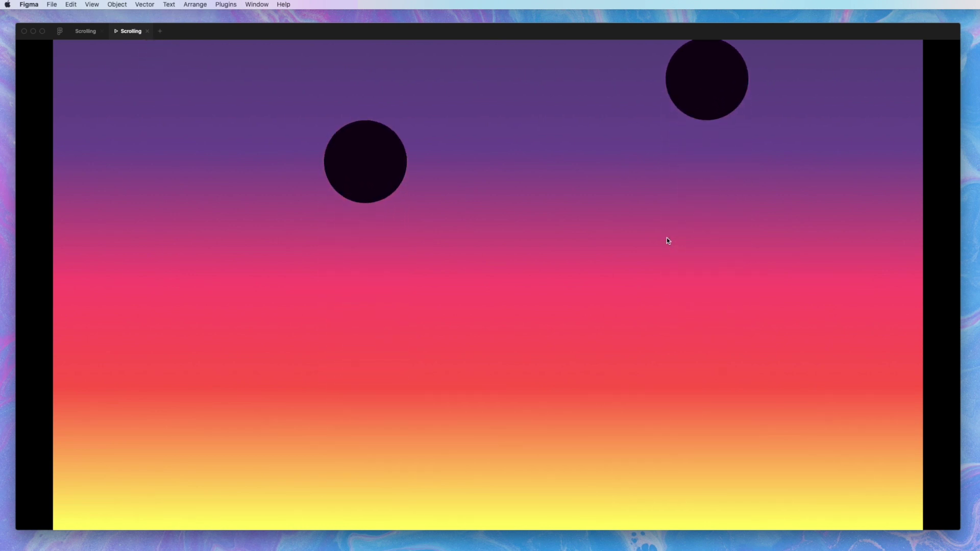
scroll(668, 241, down, 1)
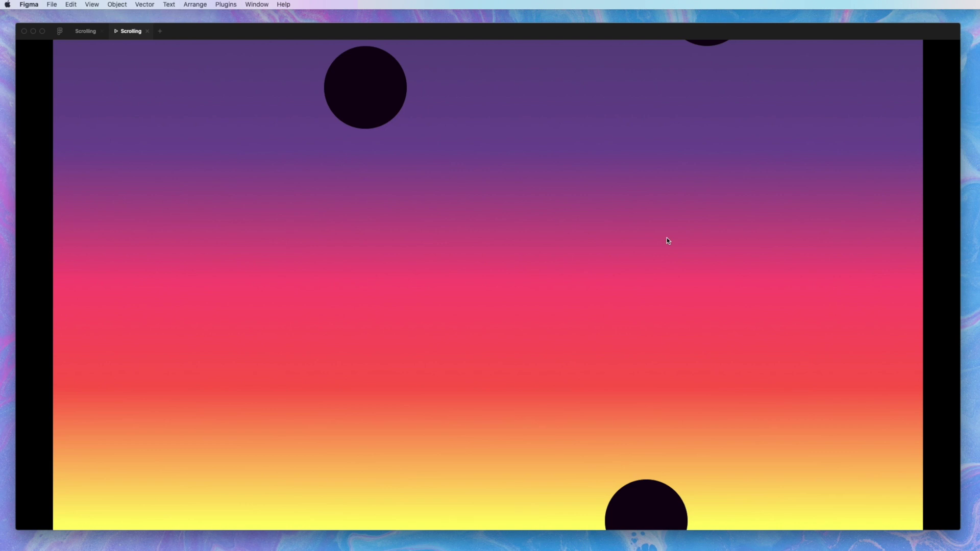
scroll(668, 241, down, 7)
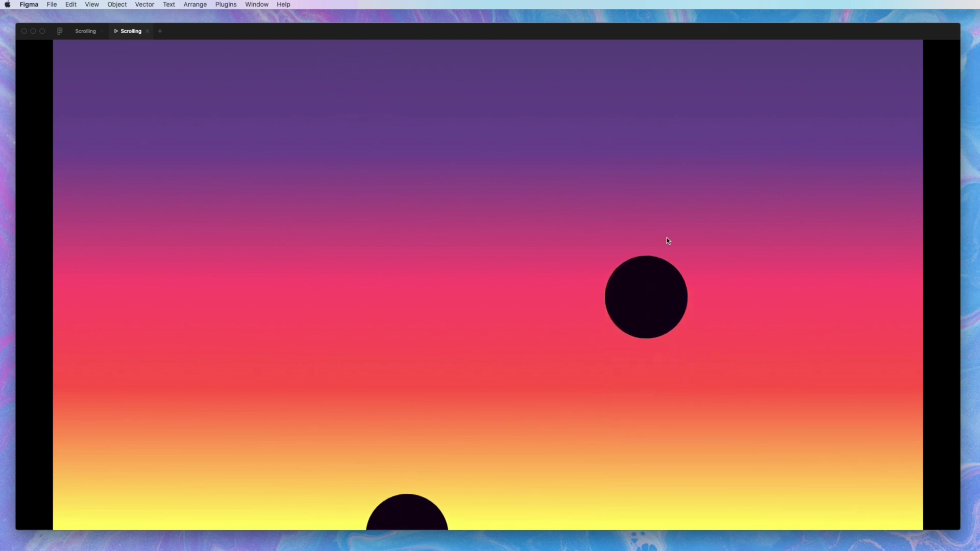
scroll(668, 241, down, 3)
scroll(667, 241, up, 3)
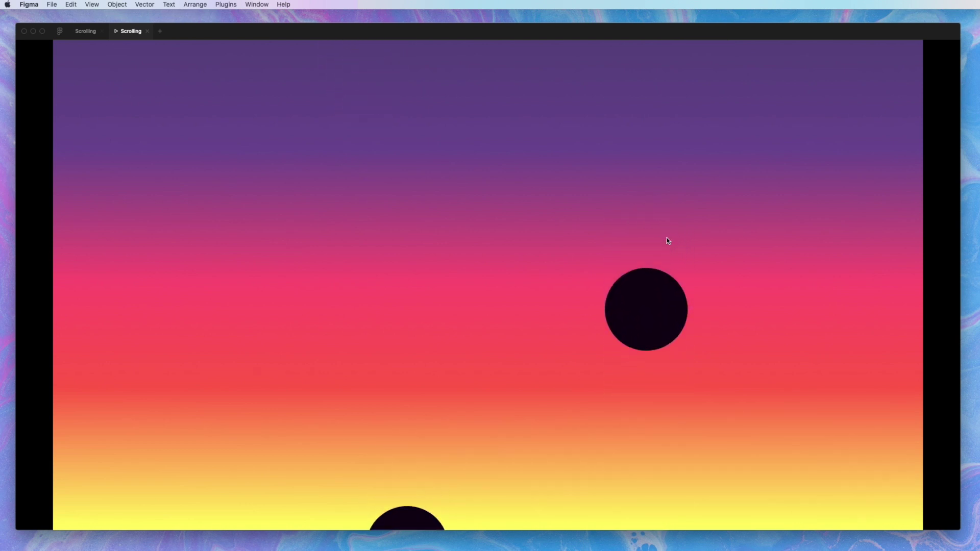
scroll(667, 241, up, 7)
scroll(668, 241, up, 2)
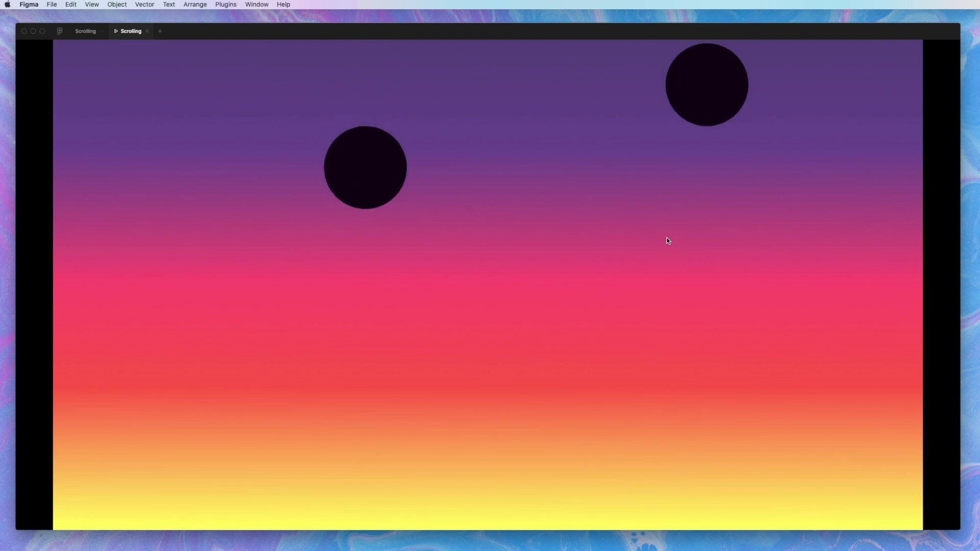
scroll(668, 241, up, 8)
scroll(668, 241, up, 2)
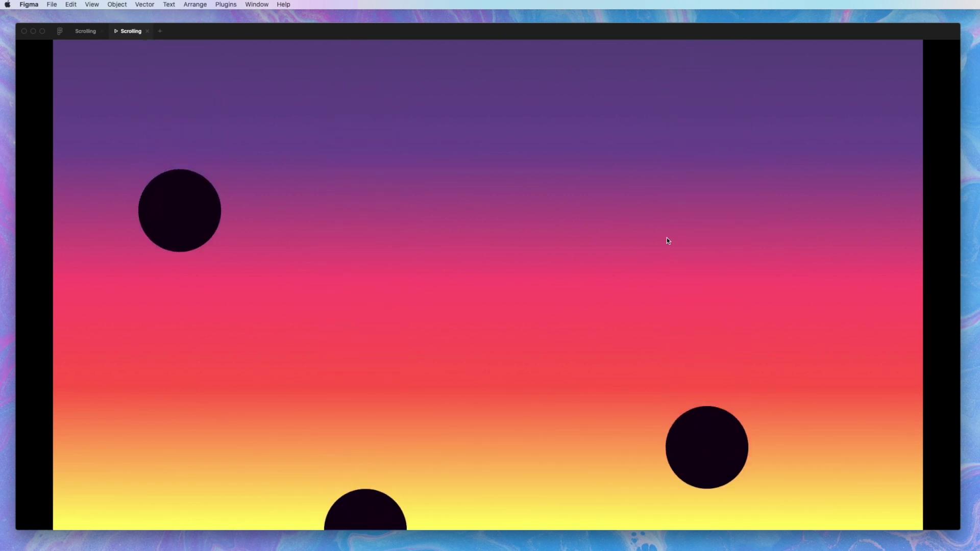
Step: Return to the design file and extend Gradient background 2 downward to a height of about 4613, keeping its width at 1920
click(86, 31)
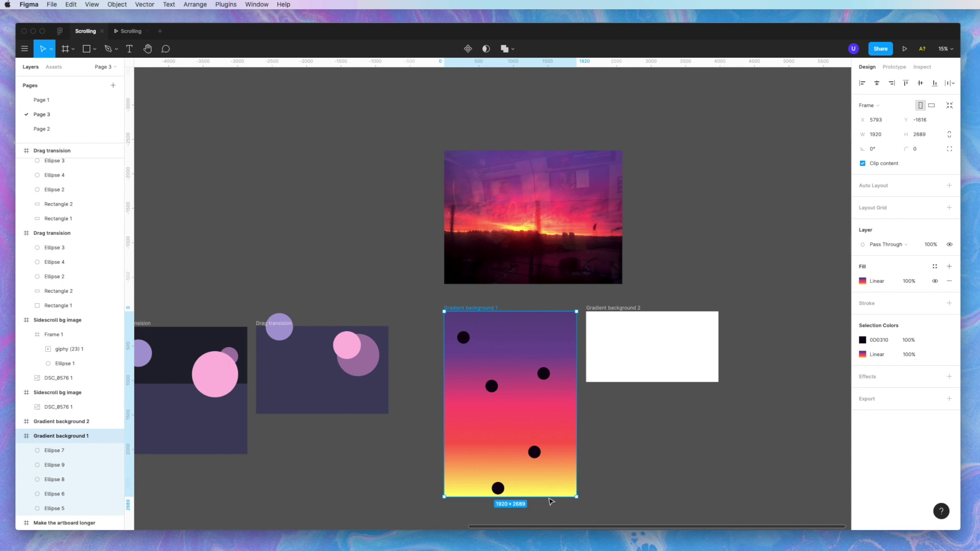
click(619, 354)
scroll(621, 351, right, 3)
scroll(622, 351, down, 2)
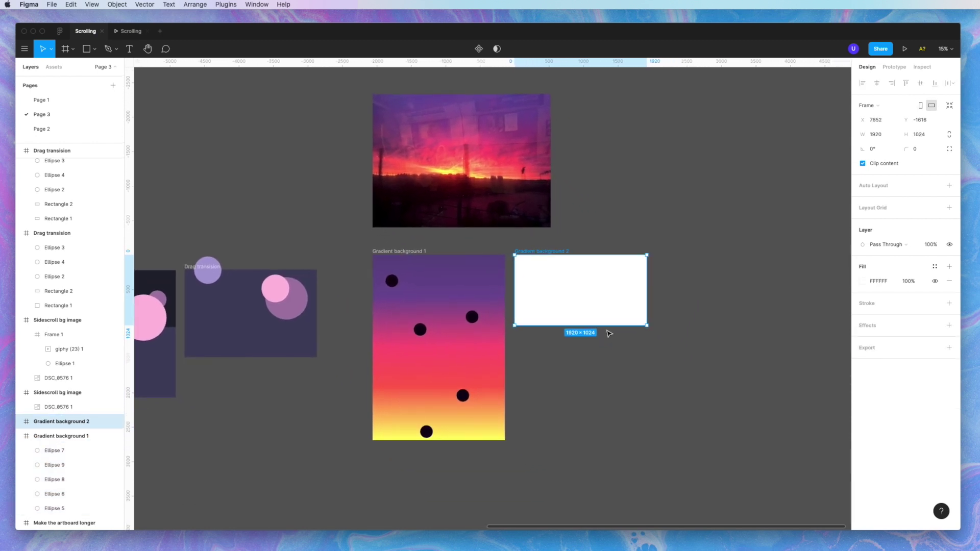
drag(608, 331, 610, 489)
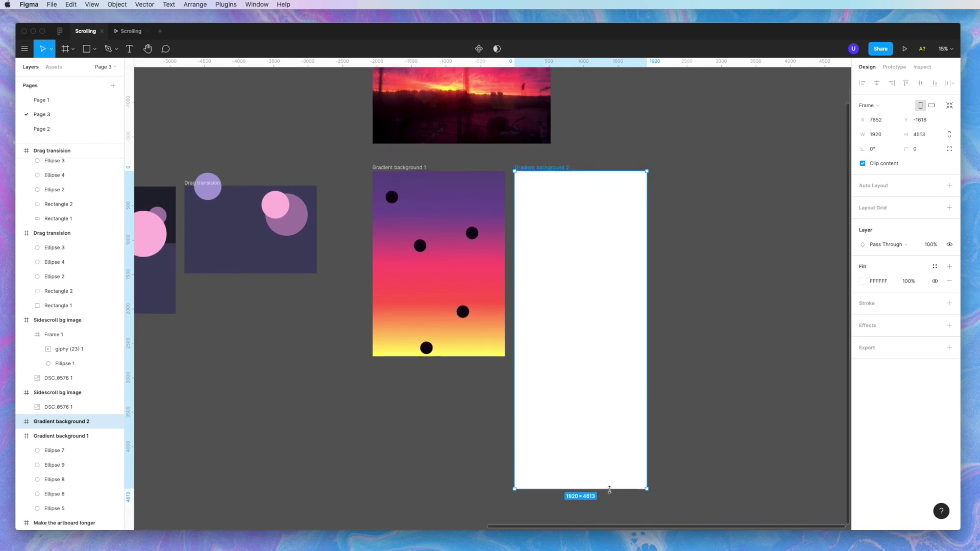
Step: Draw a 1920 × 4613 rectangle that covers the whole Gradient background 2 frame
key(r)
mouse_move(514, 172)
mouse_down()
mouse_move(589, 284)
mouse_move(646, 491)
mouse_up()
click(422, 175)
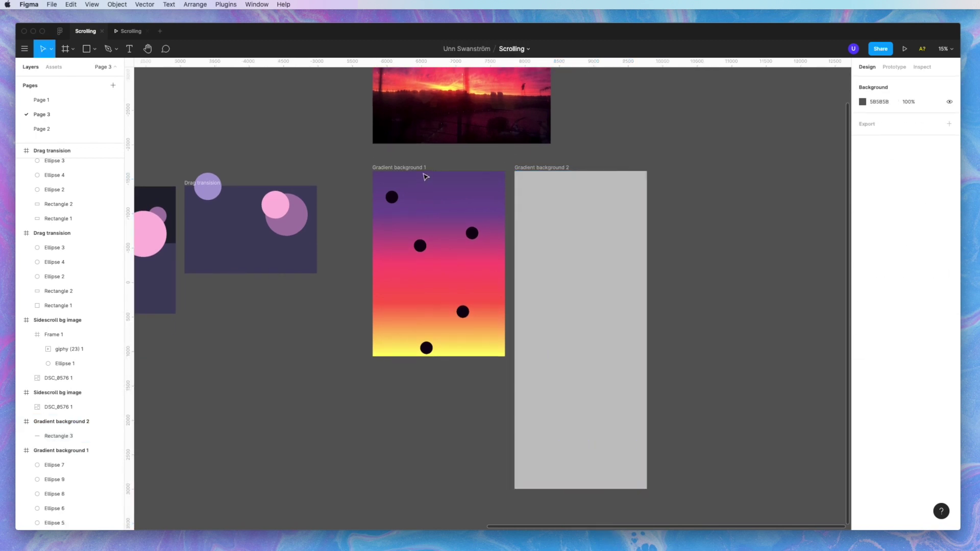
Step: Apply Gradient background 1's linear gradient to the rectangle in Gradient background 2 and scatter copies of the black circles over it
click(421, 168)
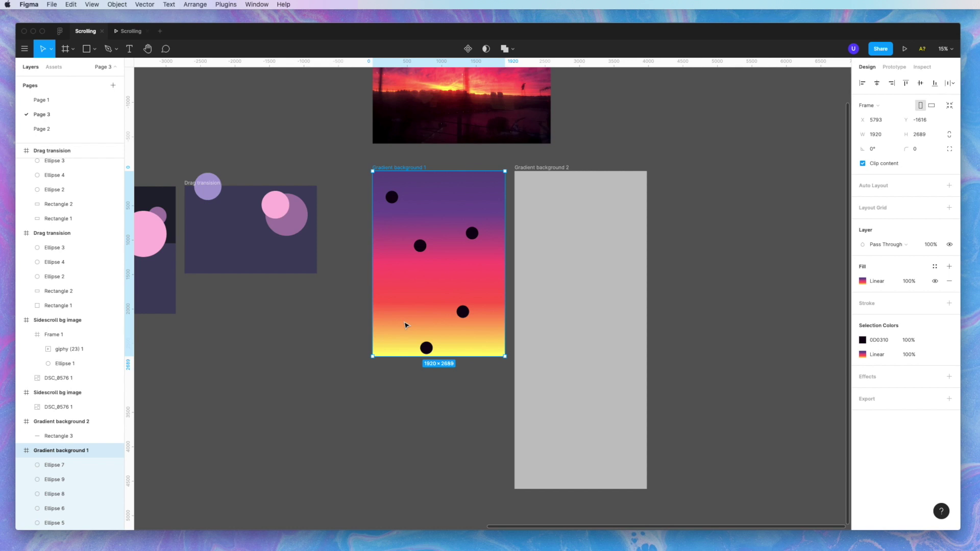
click(574, 291)
key(Escape)
click(587, 283)
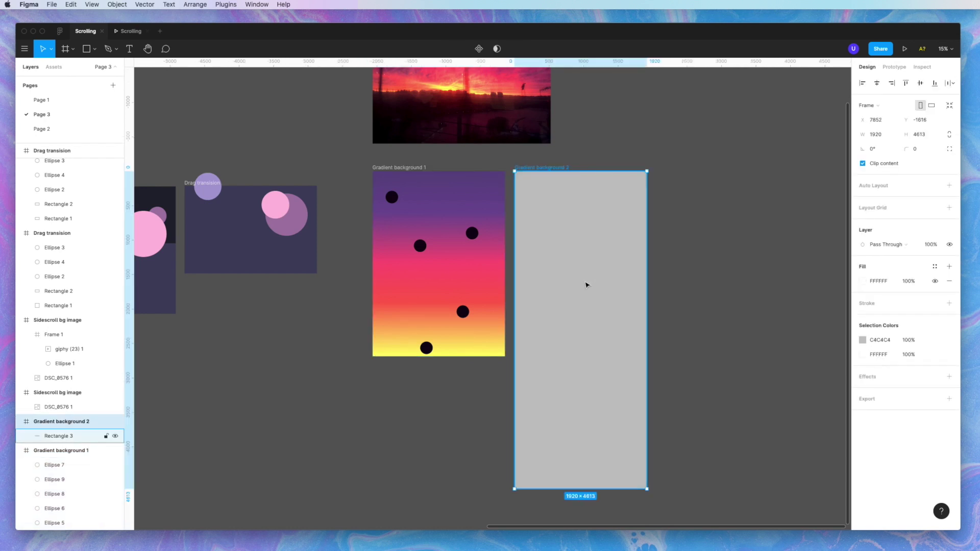
click(85, 438)
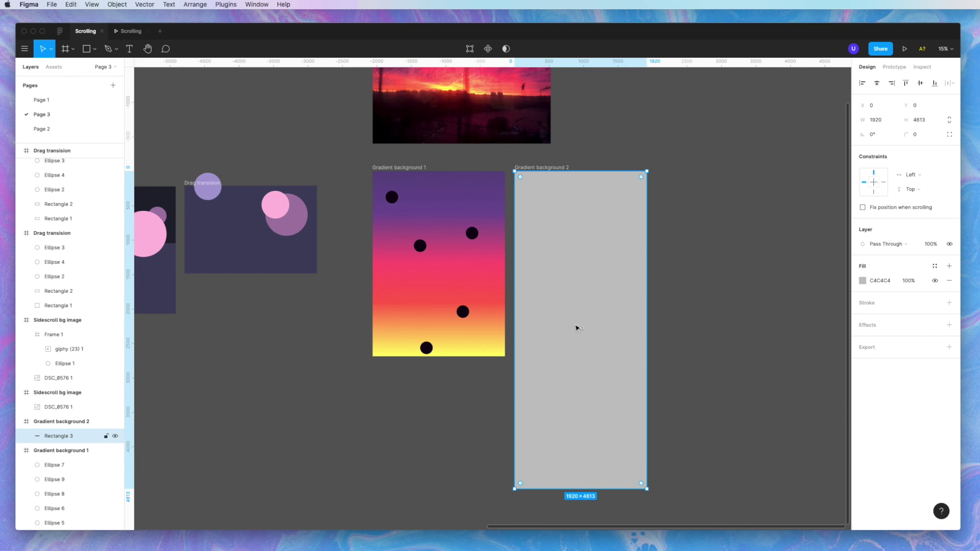
key(super+alt+v)
key(super+v)
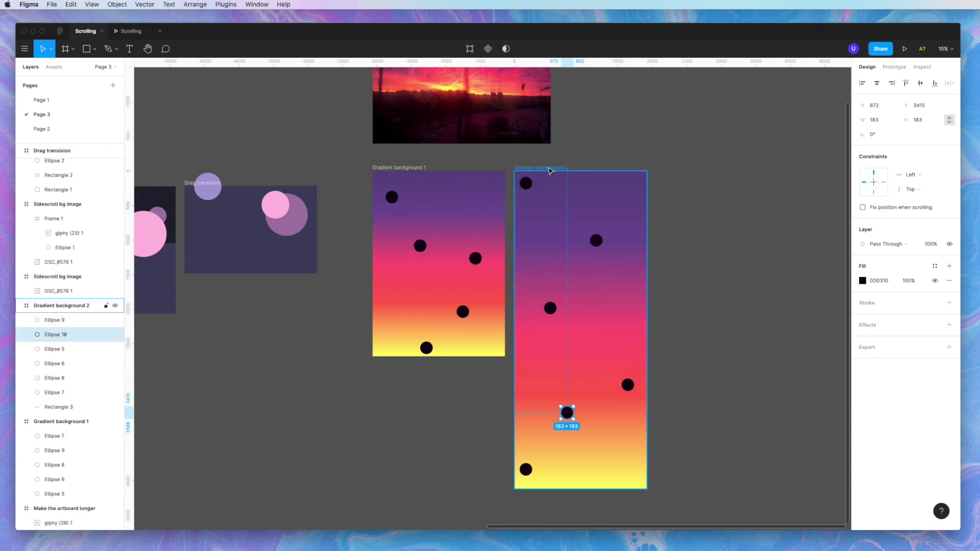
Step: Preview Gradient background 2 and scroll down through it to examine how the rectangle's gradient moves with the circles
key(Escape)
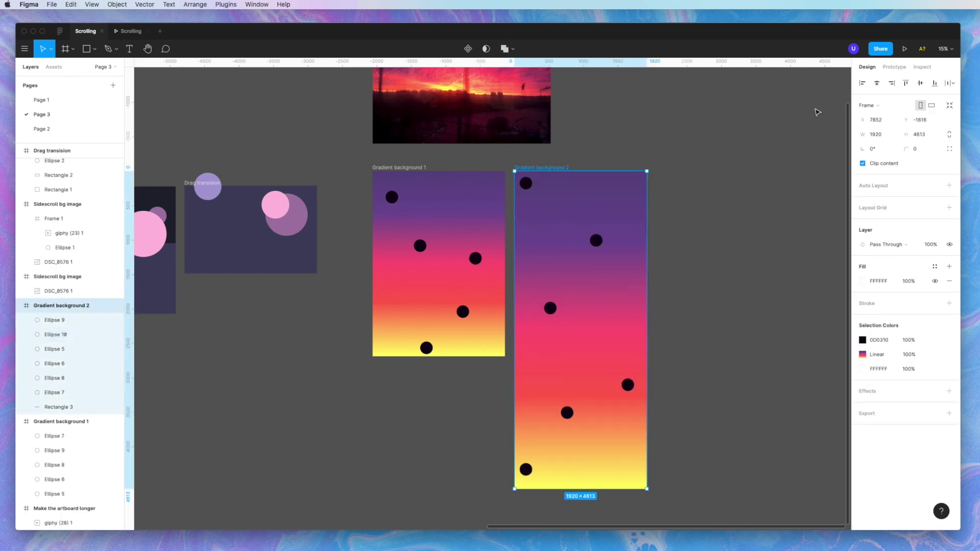
click(907, 49)
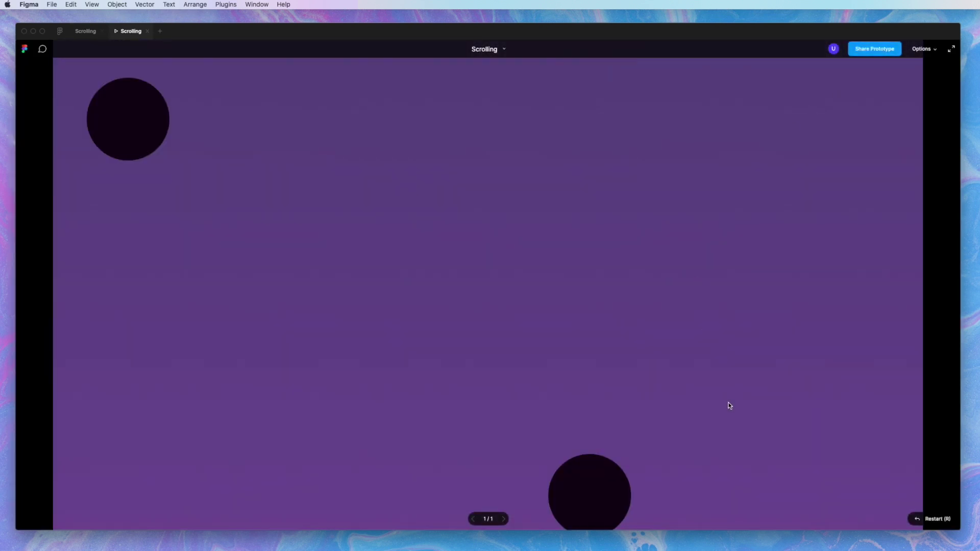
scroll(729, 406, down, 5)
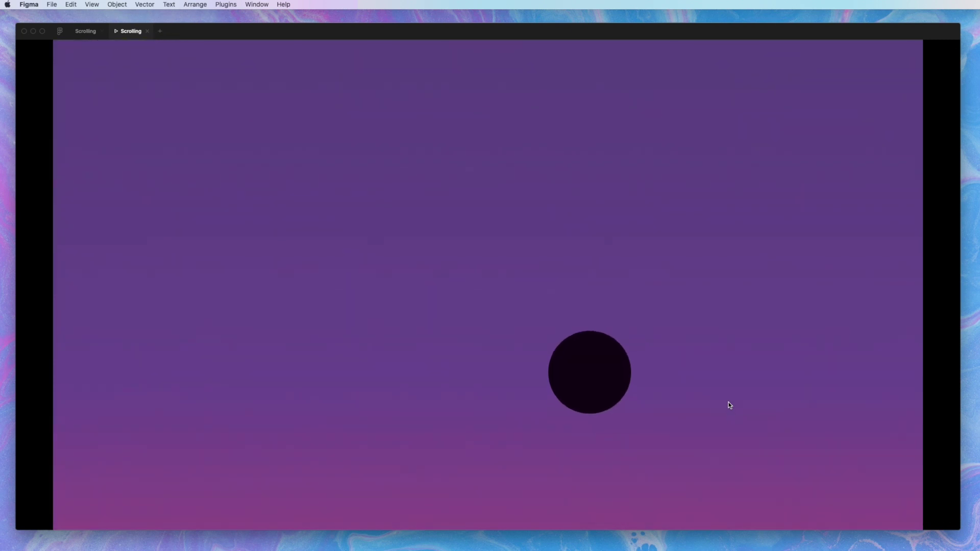
scroll(730, 406, down, 2)
scroll(730, 406, down, 10)
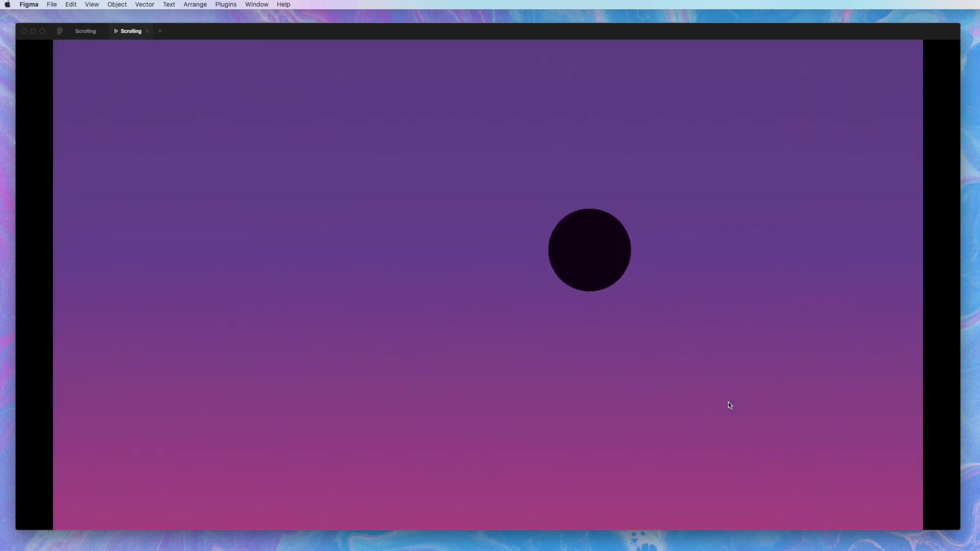
scroll(729, 406, down, 10)
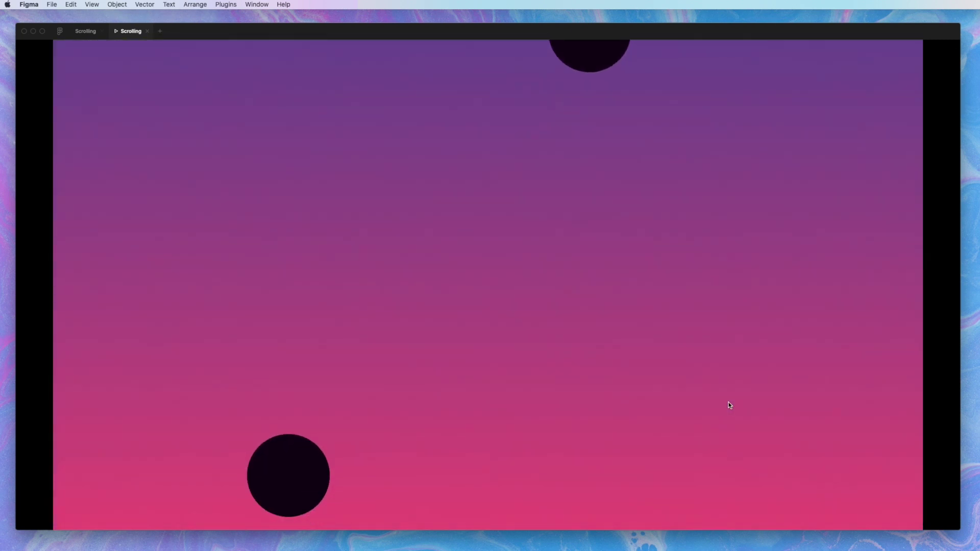
scroll(729, 406, down, 10)
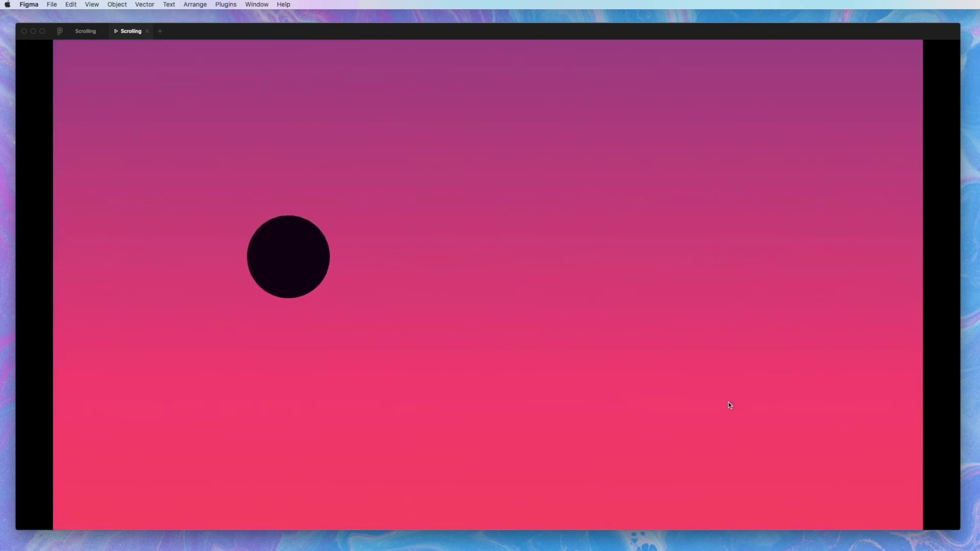